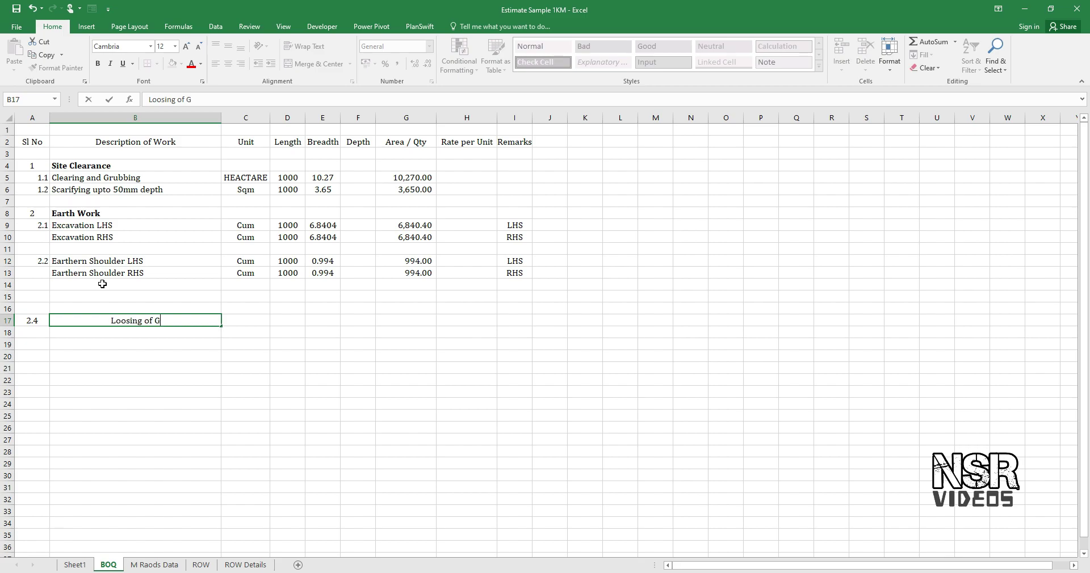
Step: Complete BOQ item 2.4 as "Loosing of Ground below the Sub grade" with unit Cum and length 1000
text(Sub grade)
key(Tab)
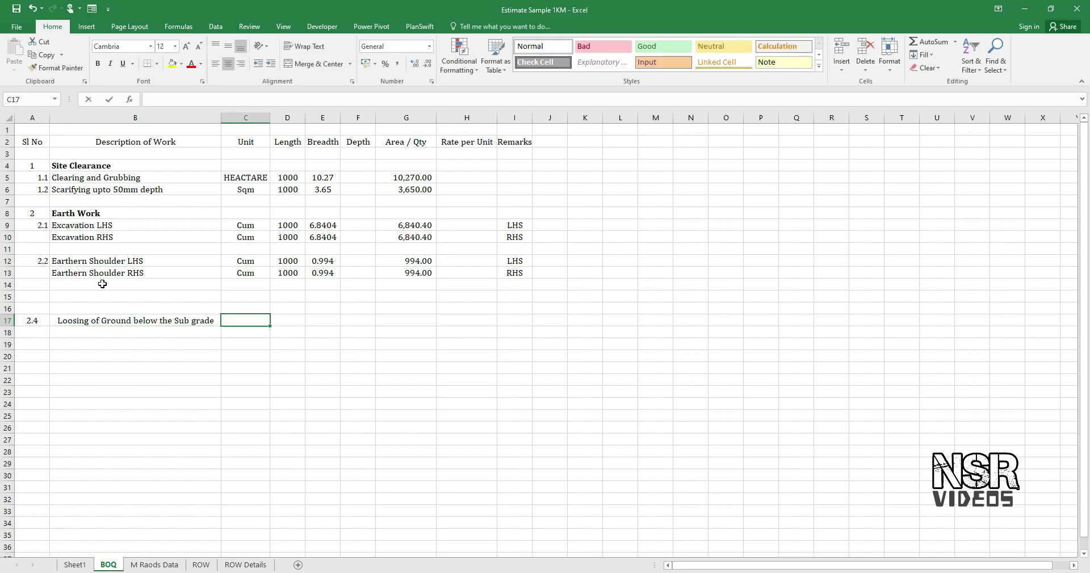
text(Cum)
key(Tab)
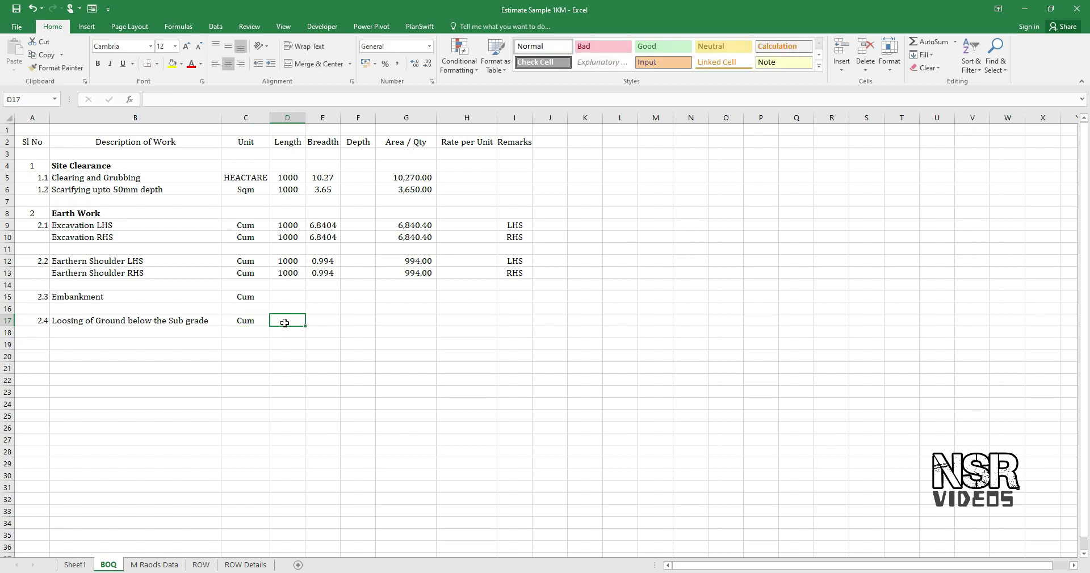
text(1000)
key(Tab)
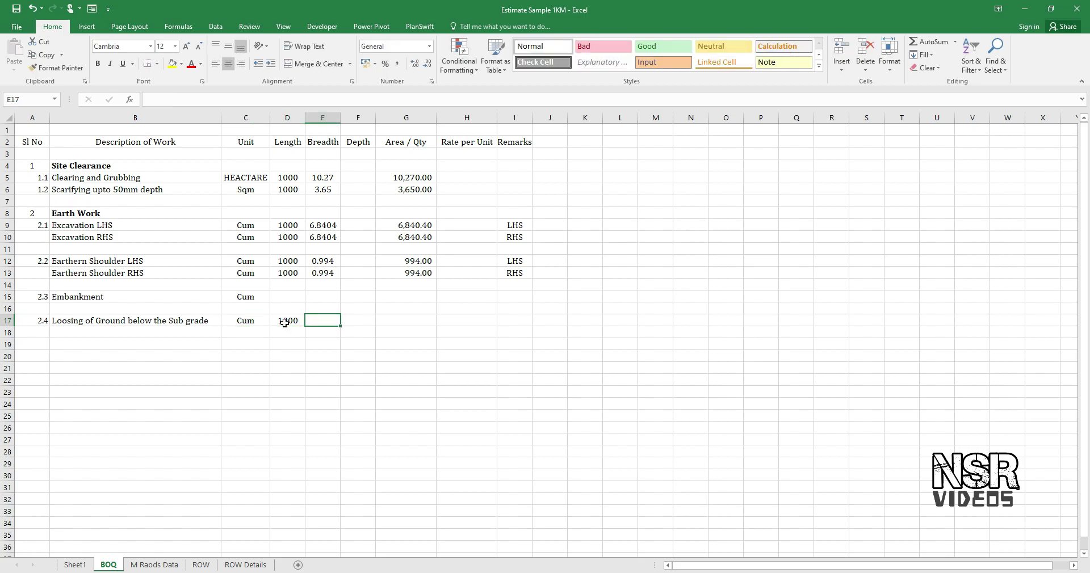
Step: Fill item 2.4's description, unit and length down into row 18 of the BOQ
click(120, 332)
key(ctrl+d)
click(239, 334)
key(ctrl+d)
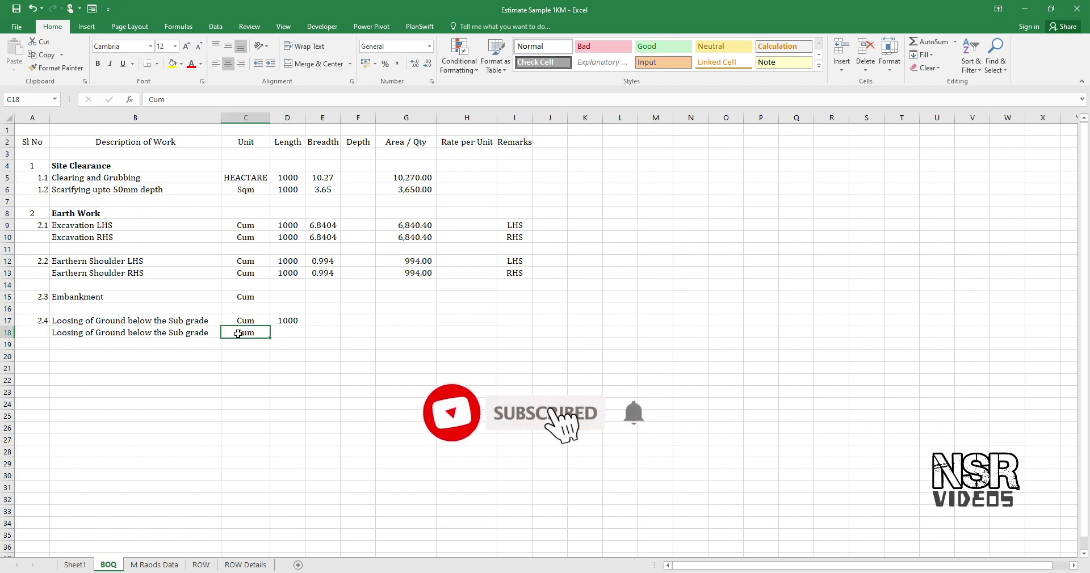
key(Tab)
key(ctrl+d)
Step: Examine the ground layer below the subgrade, its toe portion and its width dimensions in the ROW Details cross-section
key(alt+Tab)
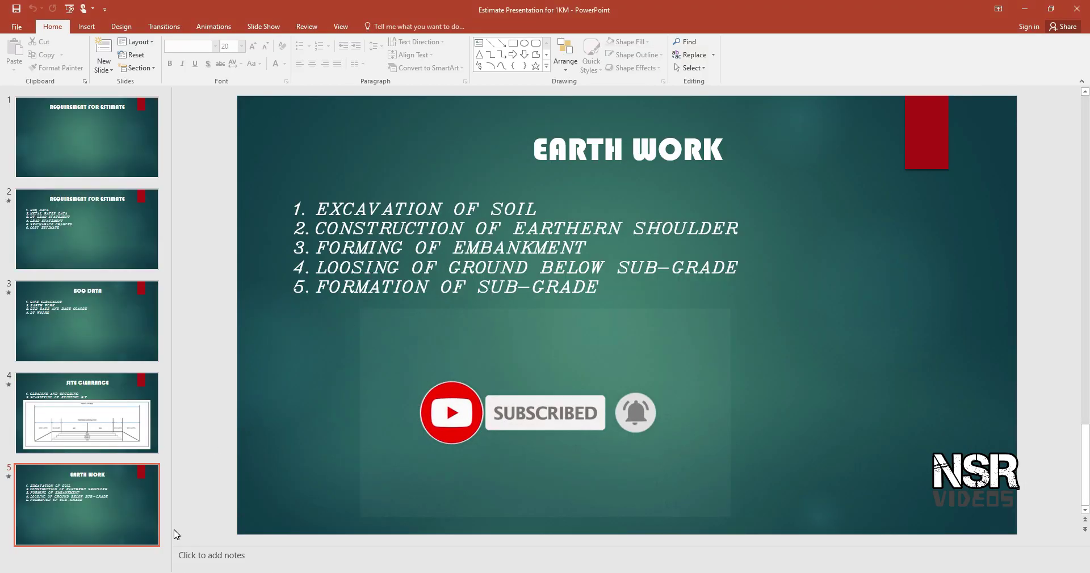
key(alt+Tab)
click(245, 565)
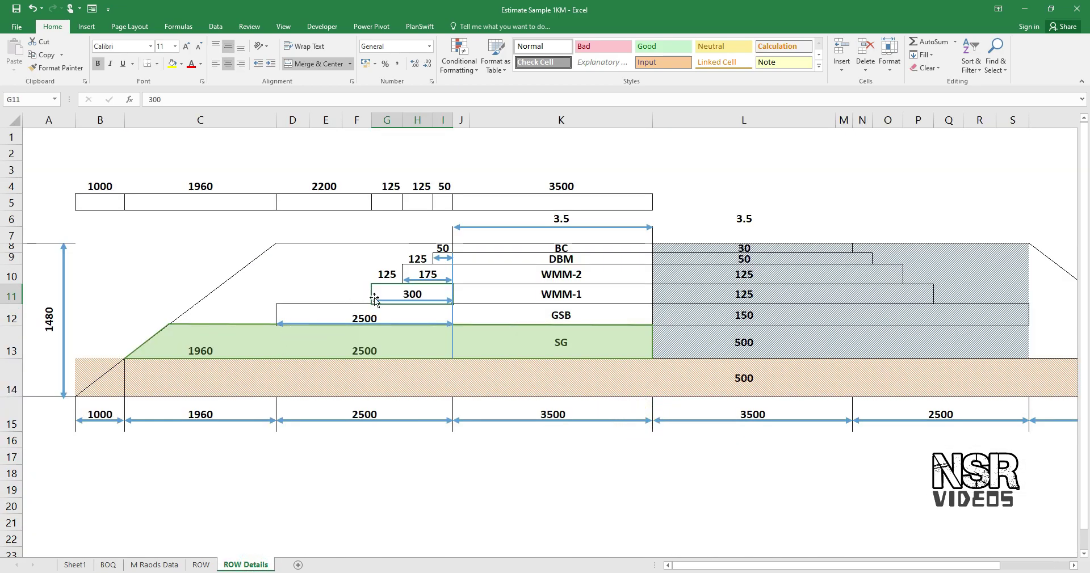
click(557, 512)
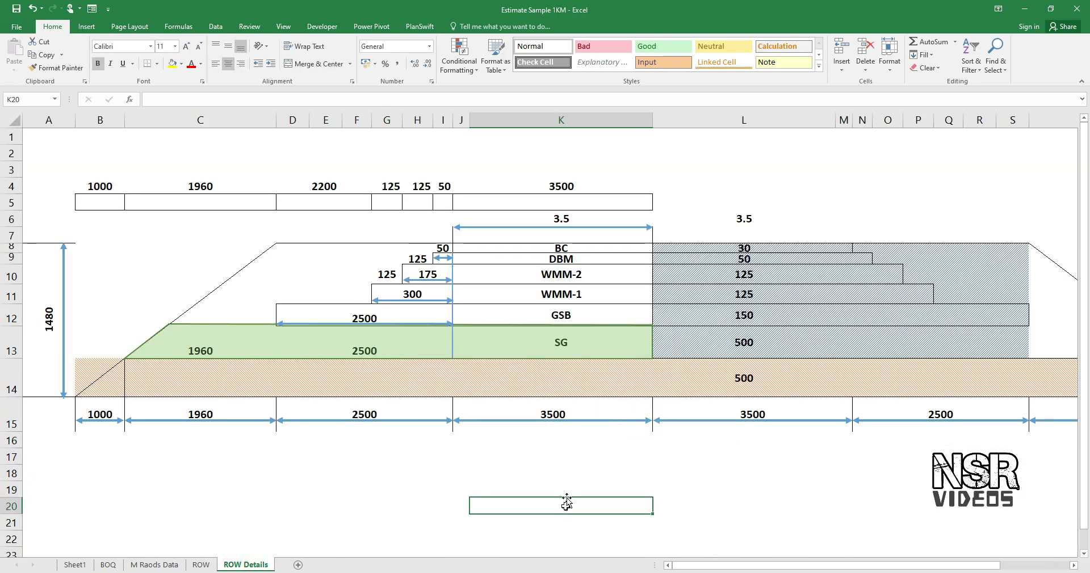
click(613, 343)
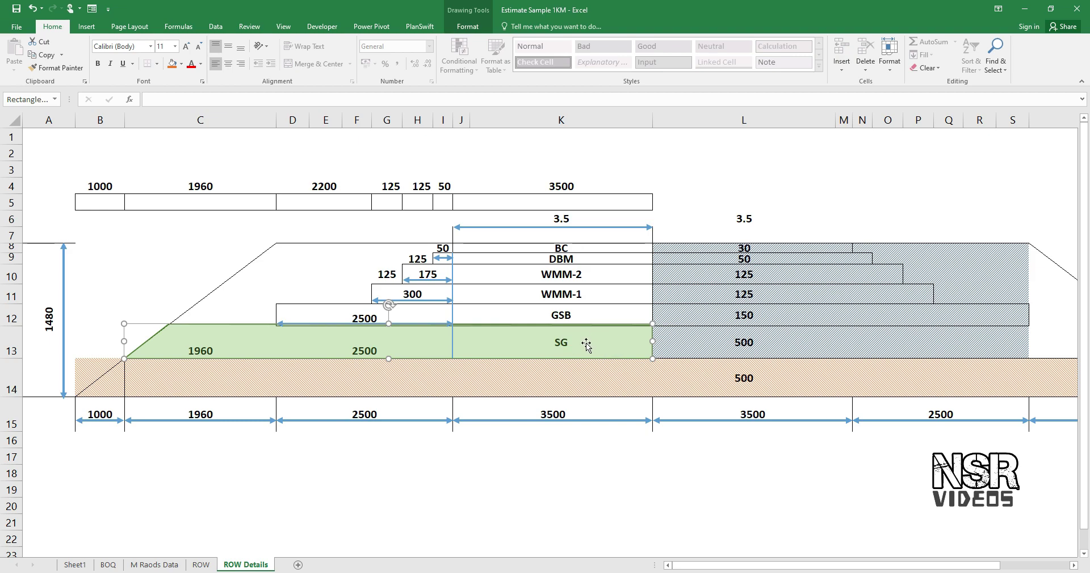
click(592, 379)
drag(605, 382, 118, 393)
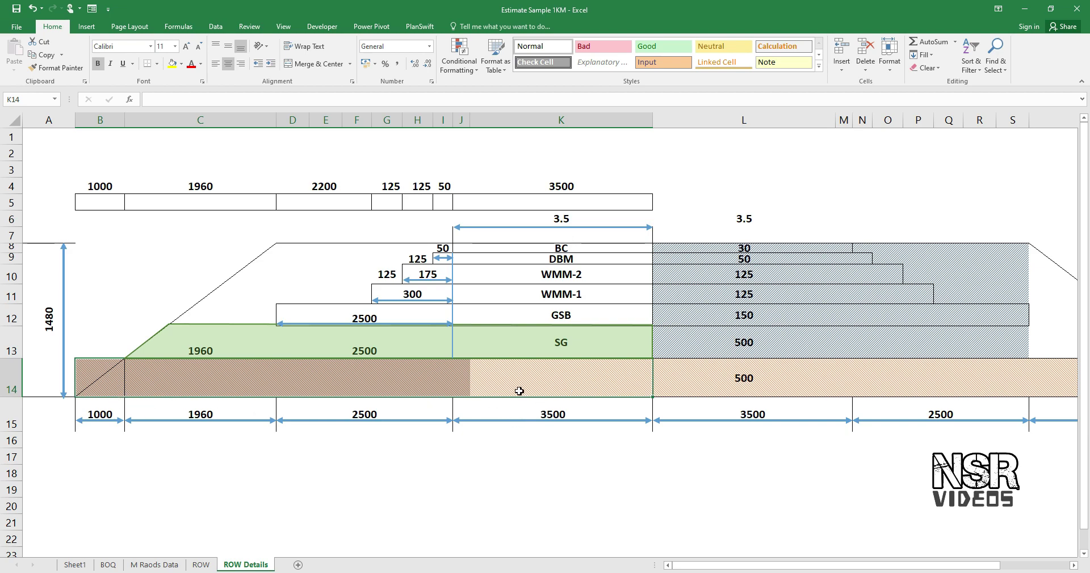
drag(572, 409, 219, 413)
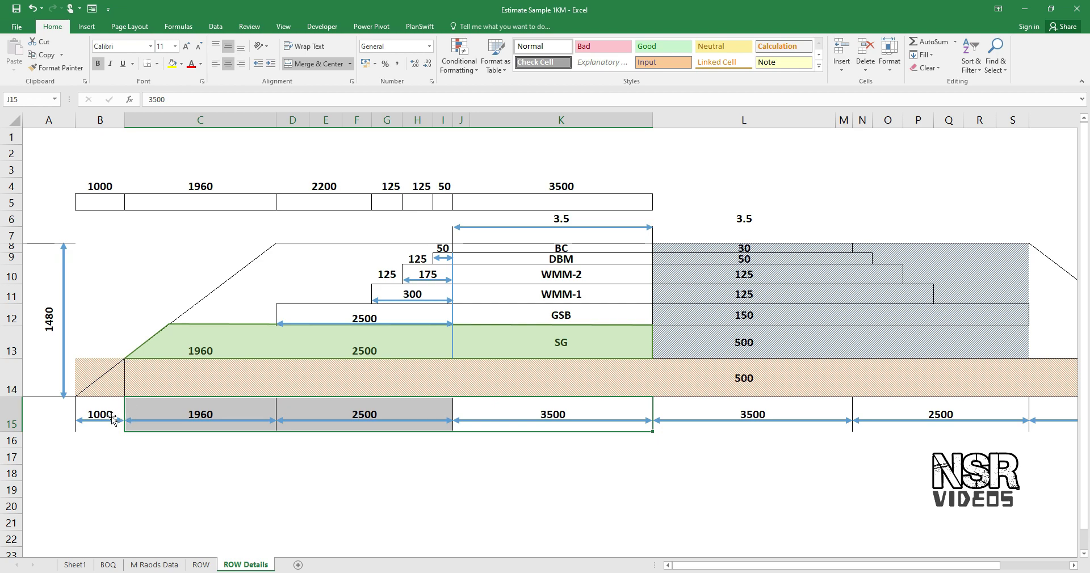
click(535, 371)
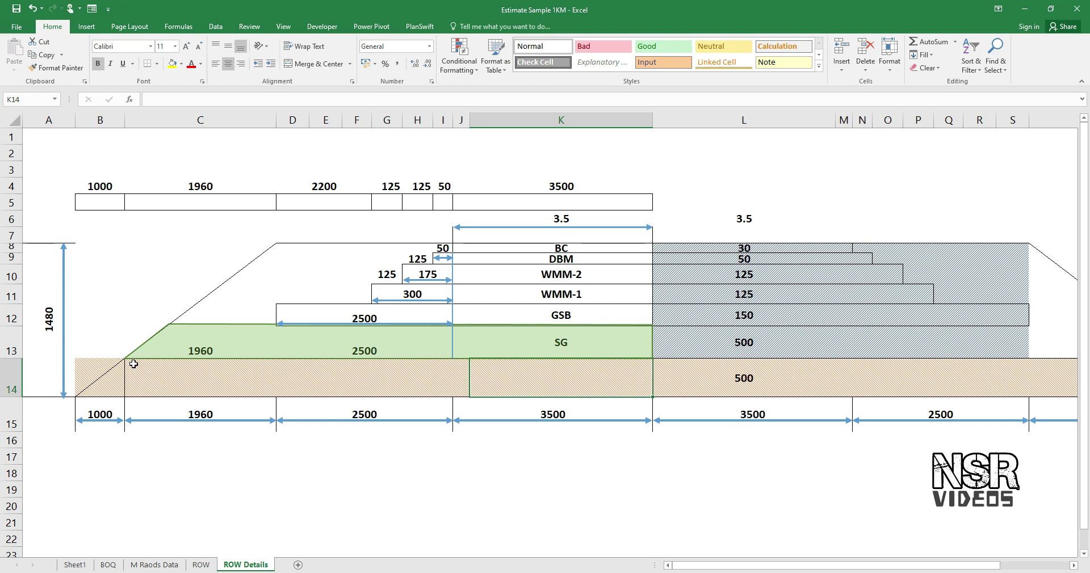
drag(134, 364, 124, 387)
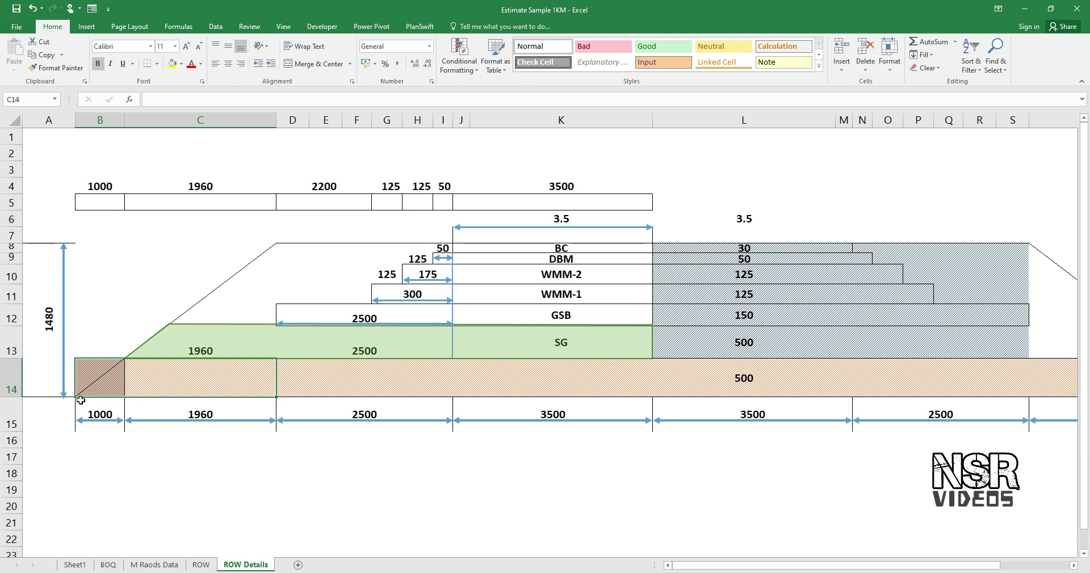
click(586, 410)
drag(529, 415, 141, 418)
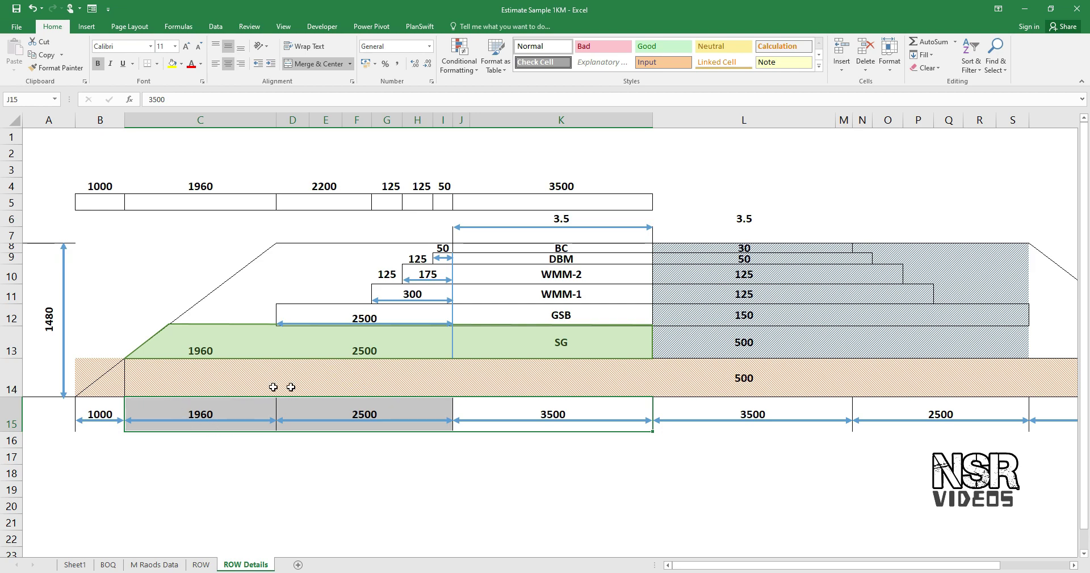
click(111, 391)
drag(272, 381, 460, 389)
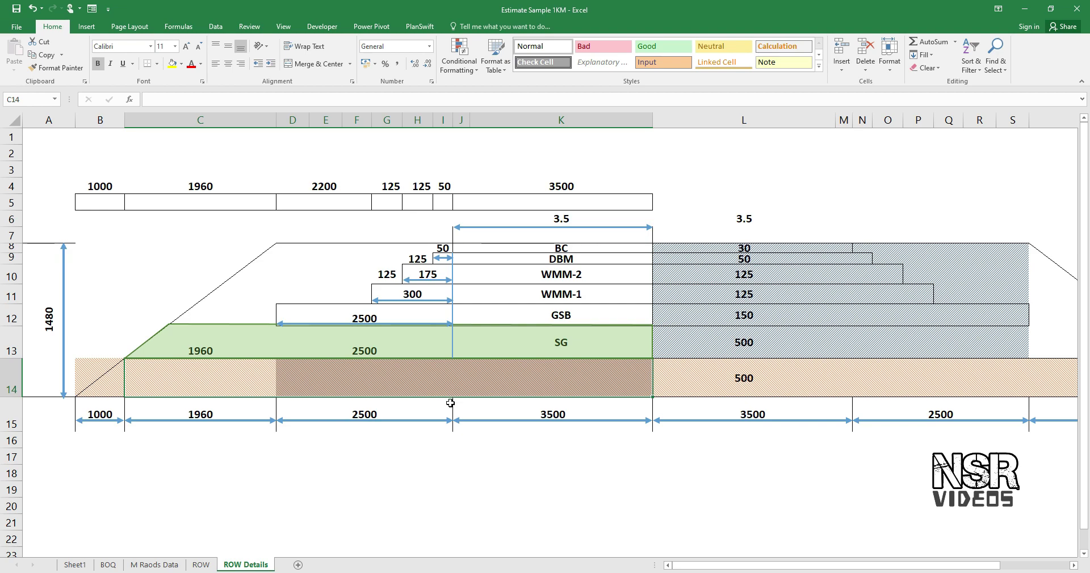
click(601, 412)
drag(461, 416, 250, 426)
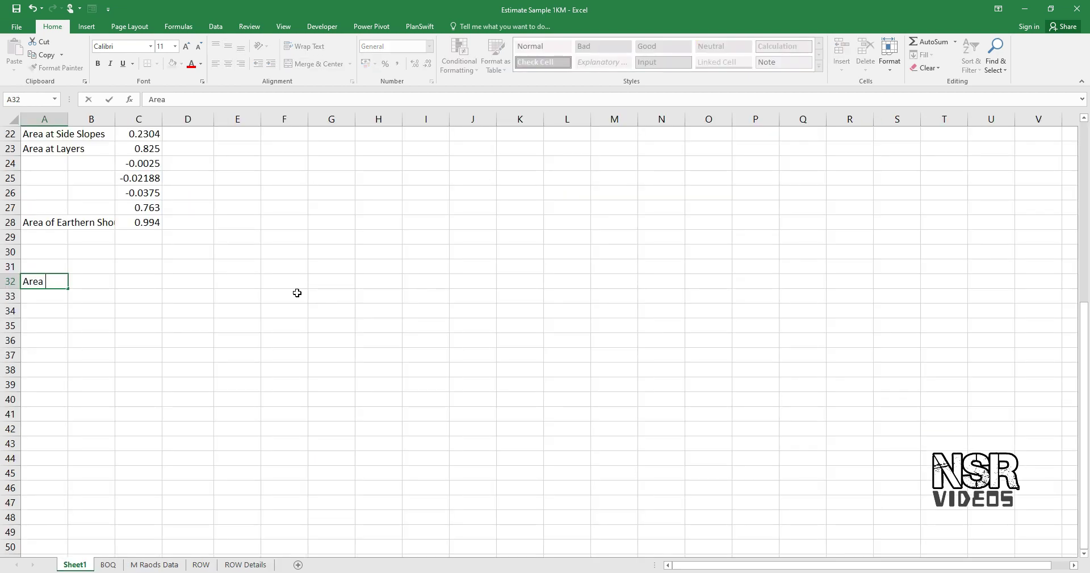
Step: In Sheet1 row 32, enter the label "Area of Ground Below the Sub Grade", the width formula +3.5+2.5+1.96 in E32 and depth 0.5 in F32
text(Ground Below Roa)
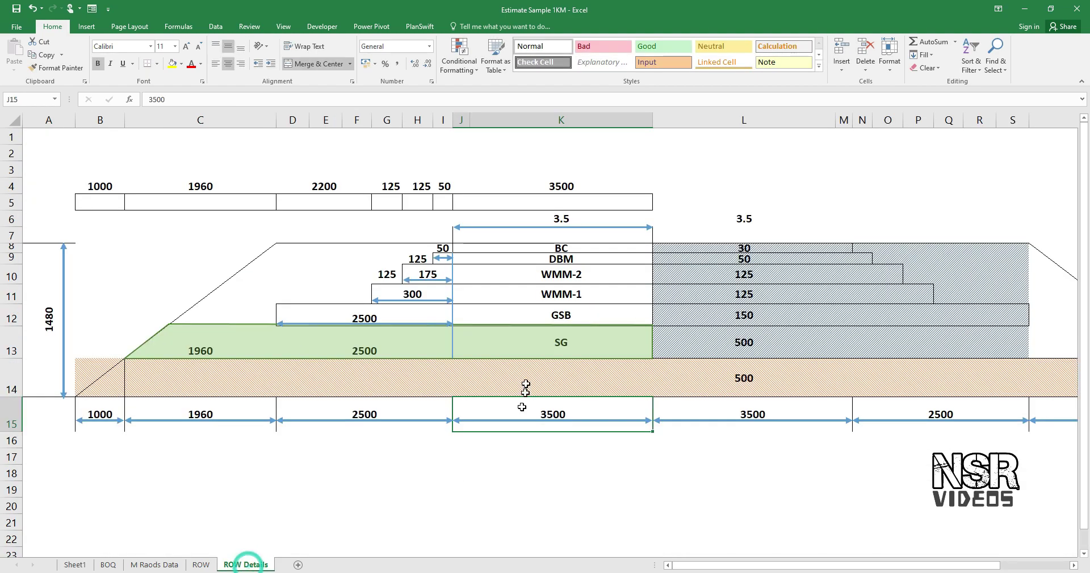
click(516, 411)
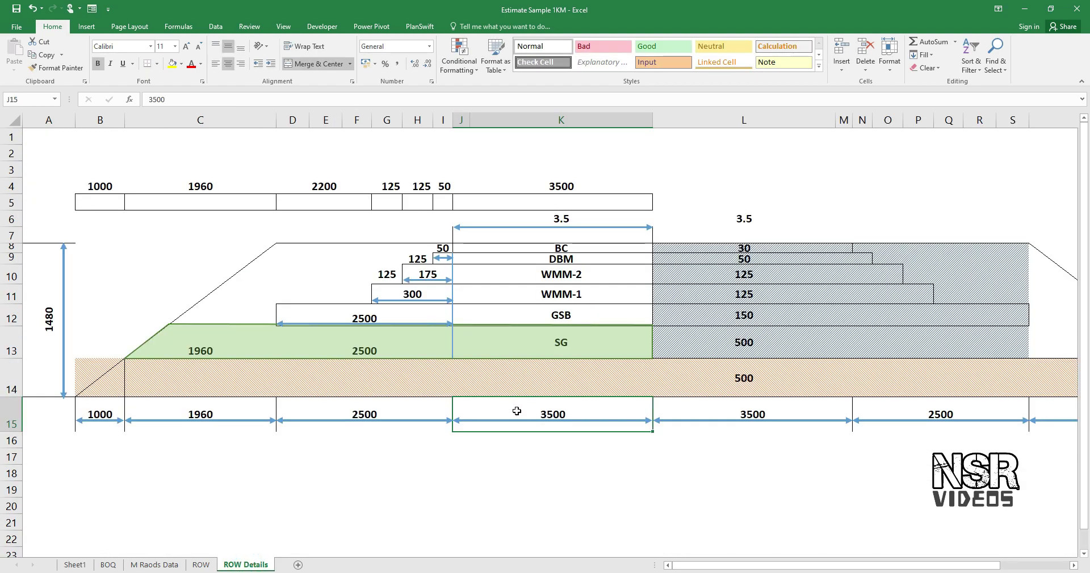
click(405, 419)
click(242, 414)
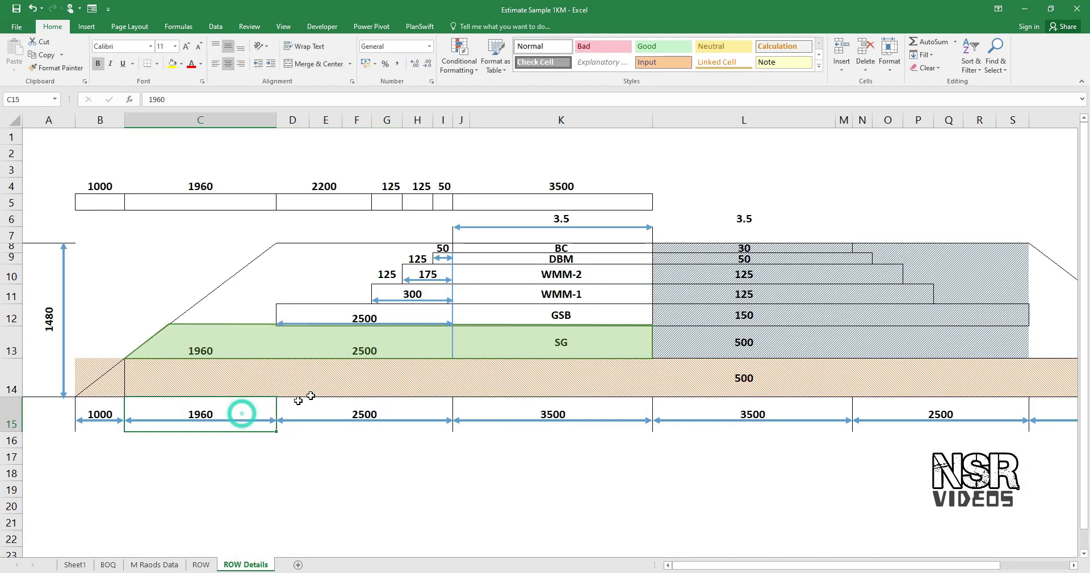
click(599, 371)
click(76, 568)
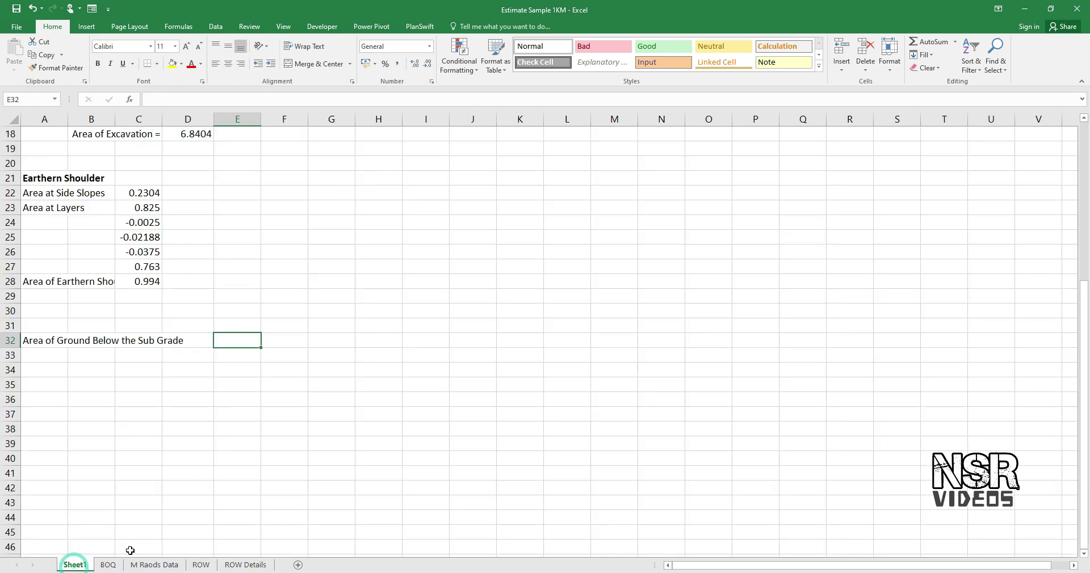
text(+3.5+2.5+1.96)
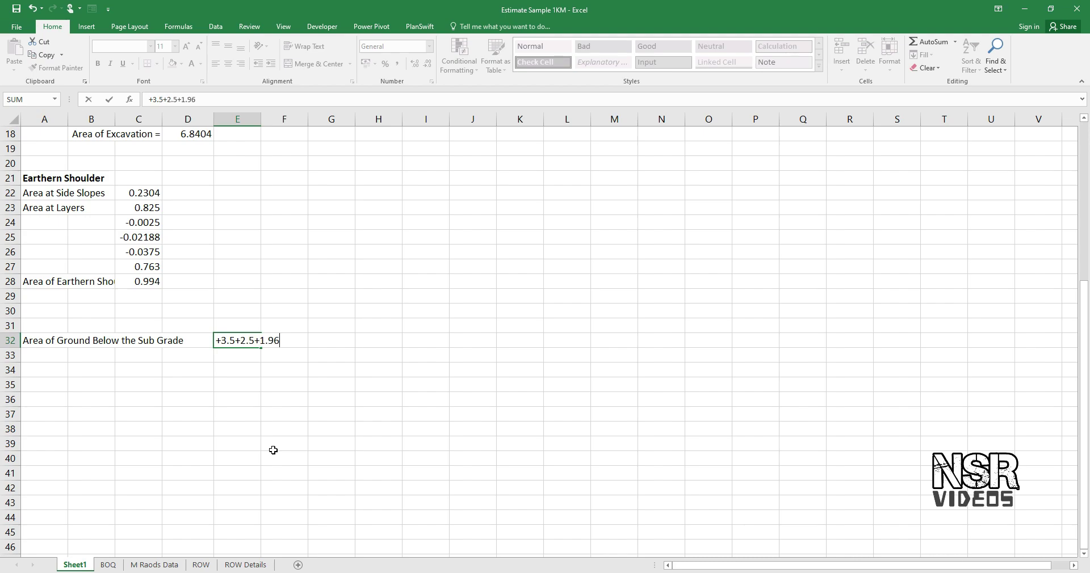
key(Tab)
text(0.5)
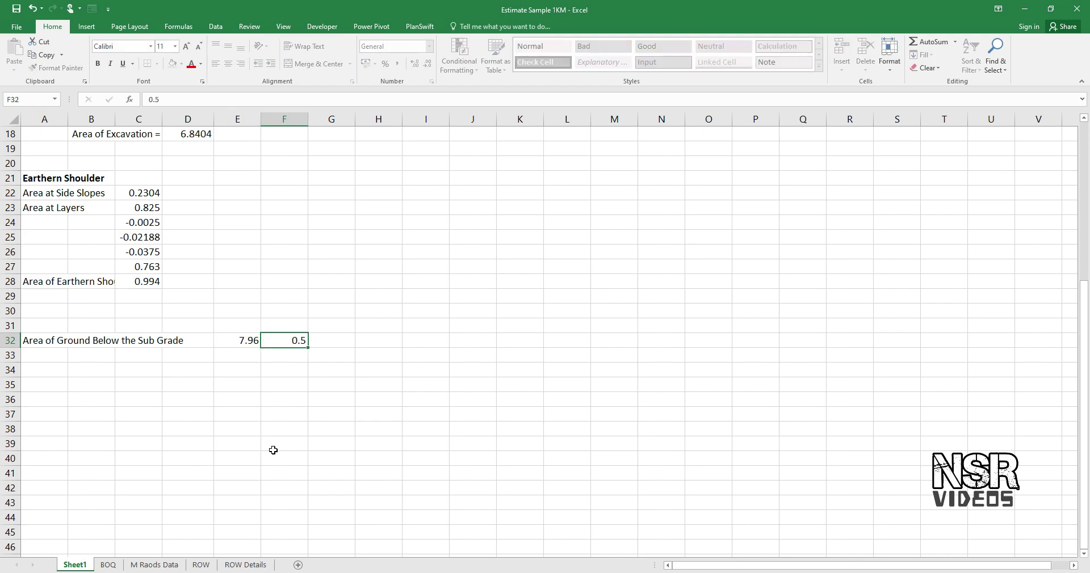
key(Return)
Step: Add the label "Area at Toe Level" in row 33 and calculate the triangular area in E33 with +0.5*1.0*0.5
click(45, 354)
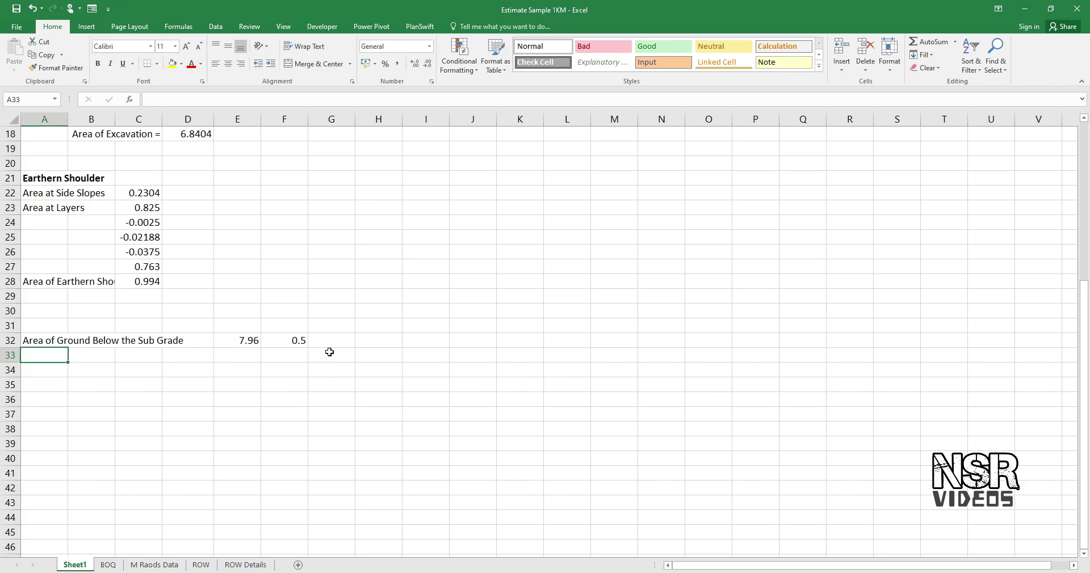
text(Area of Top level)
click(237, 355)
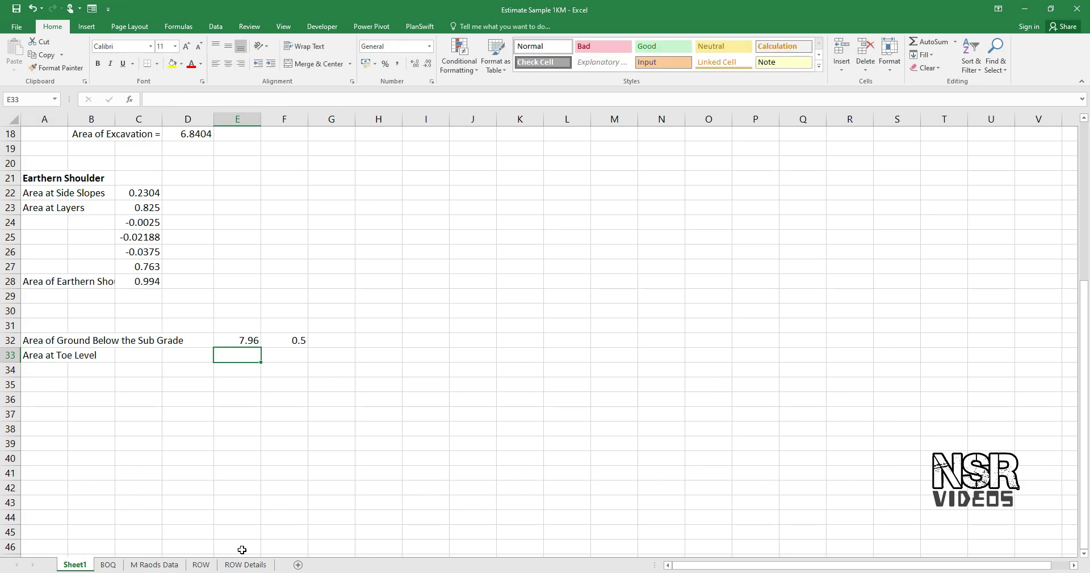
click(246, 565)
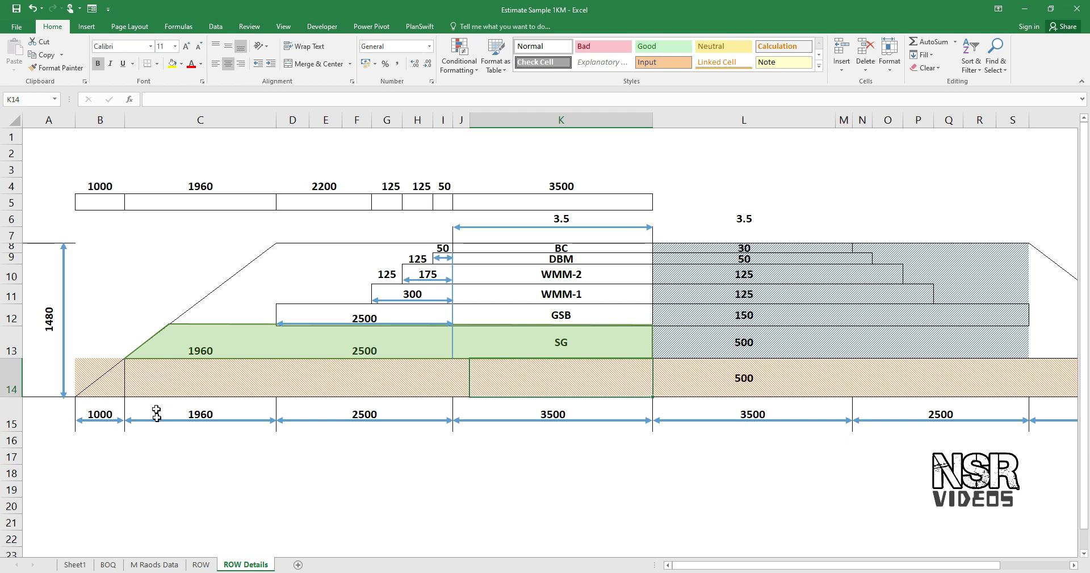
click(75, 564)
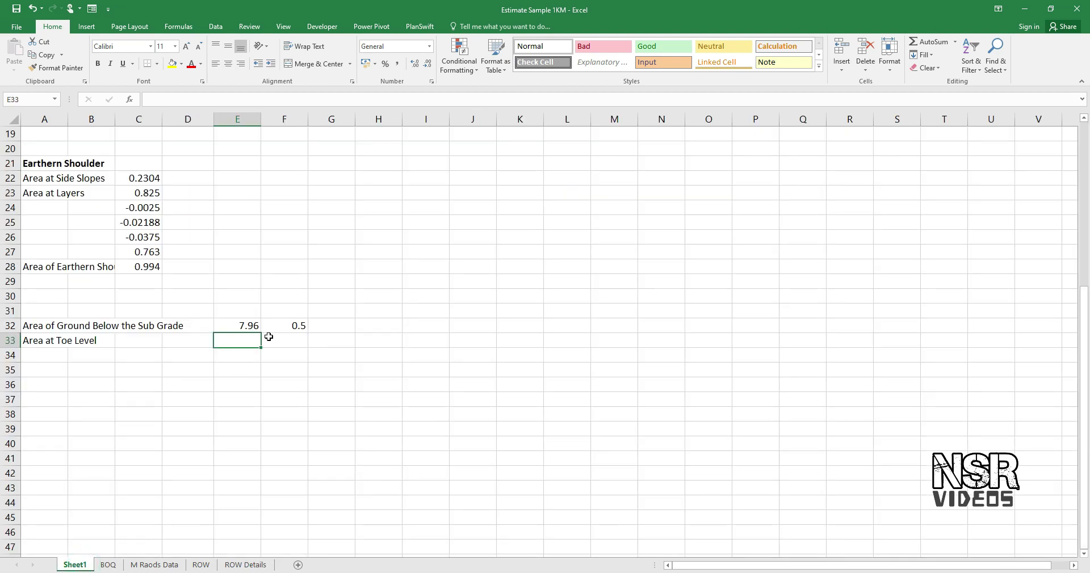
text(+0.5*1.0*0.5)
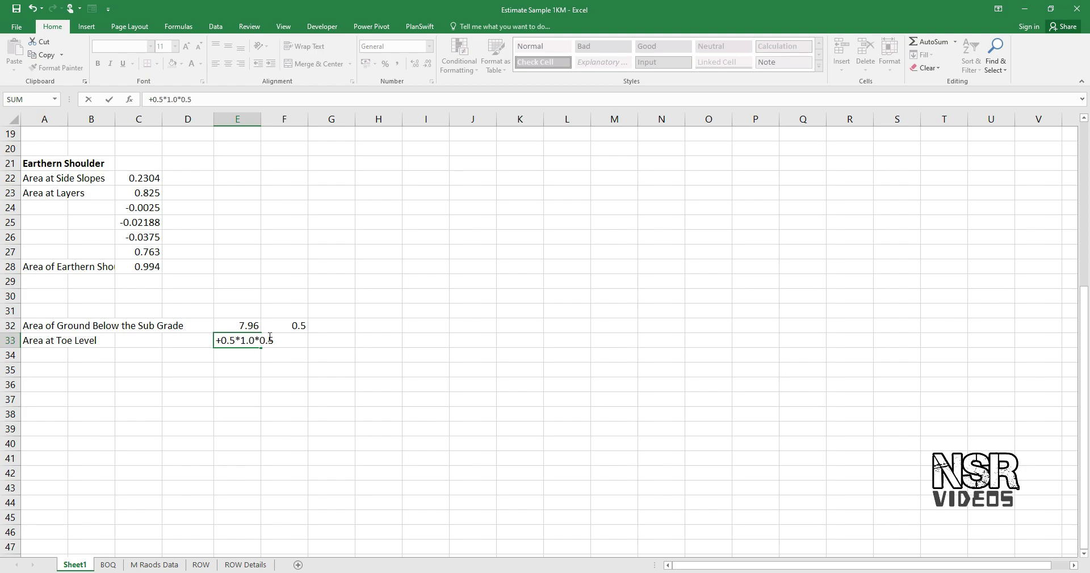
click(270, 337)
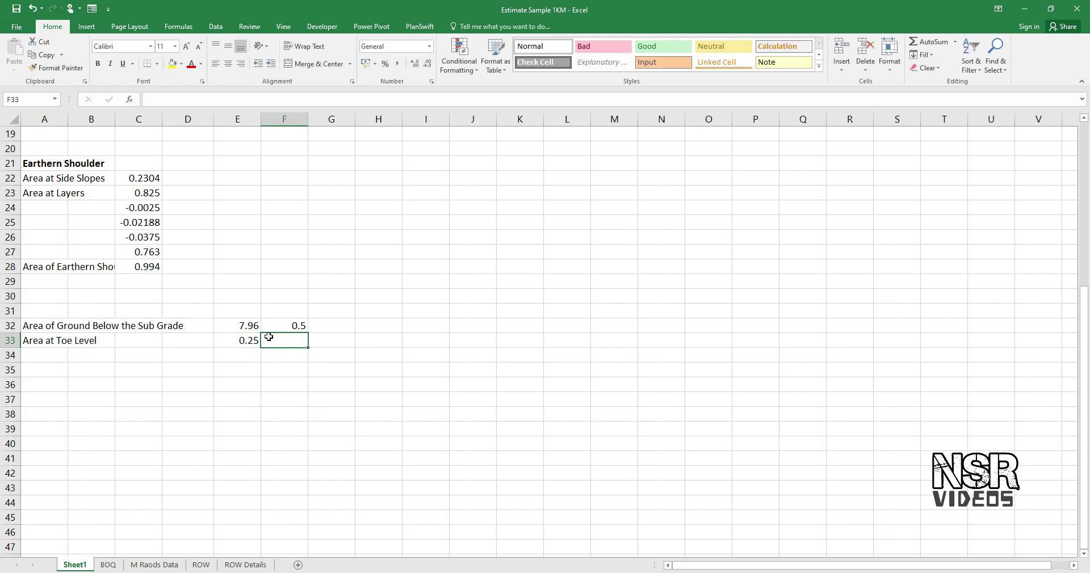
Step: Calculate the area below the subgrade in G32 by multiplying E32 by F32
key(Left)
key(Up)
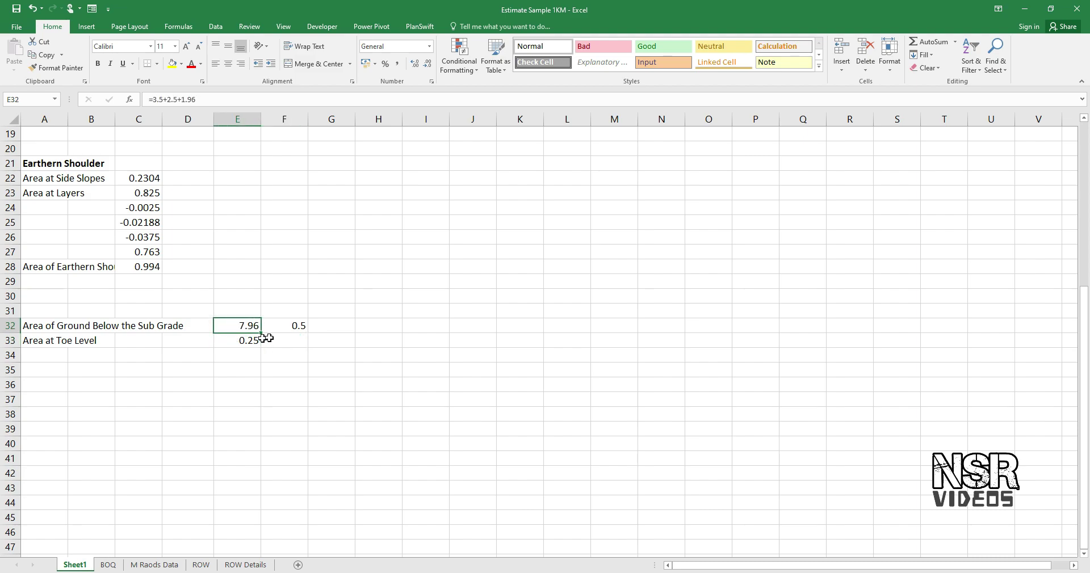
click(336, 325)
text(=)
key(Left)
key(Left)
text(*)
key(Left)
key(Return)
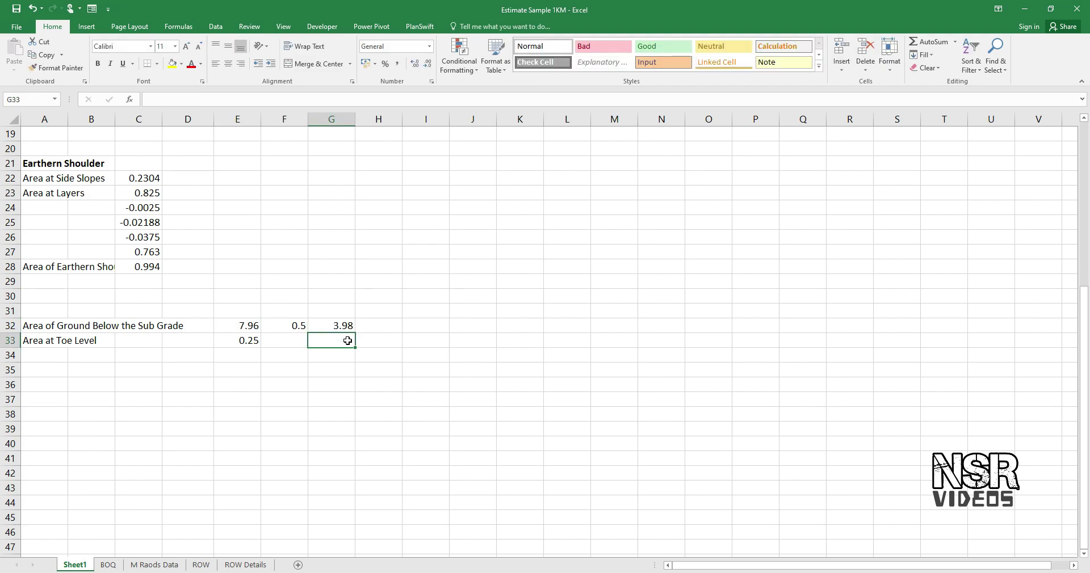
Step: Enter the toe area 0.25 in G33 and total G32:G33 in G34
text(0.25)
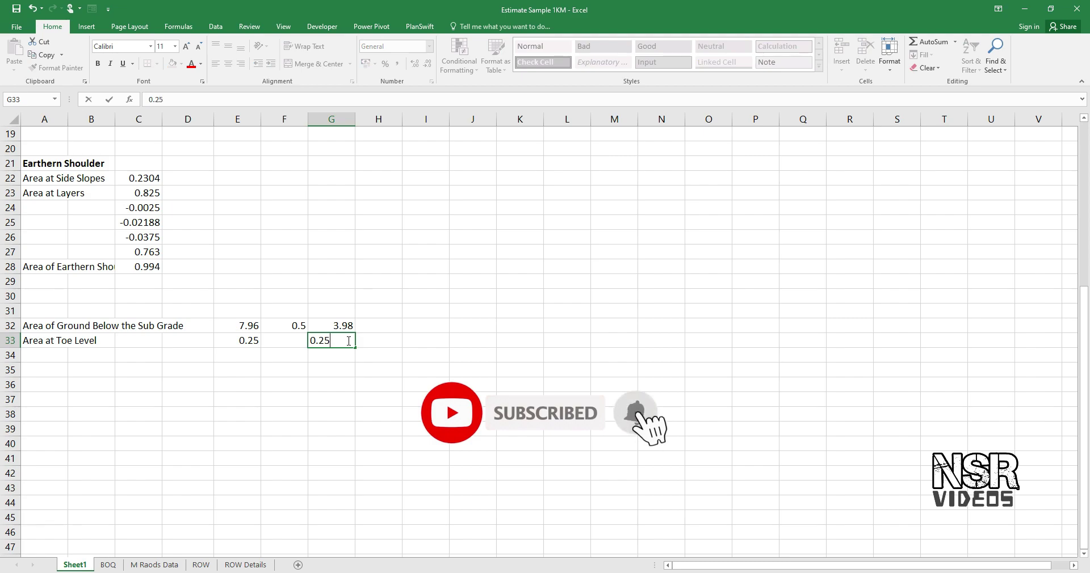
key(Return)
key(alt+equal)
key(Return)
click(343, 354)
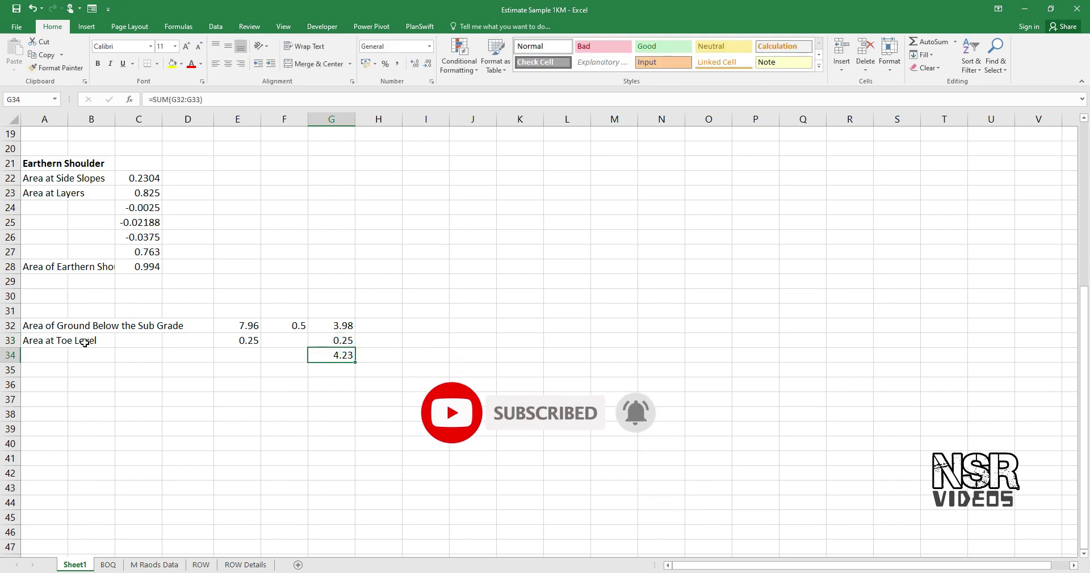
click(45, 326)
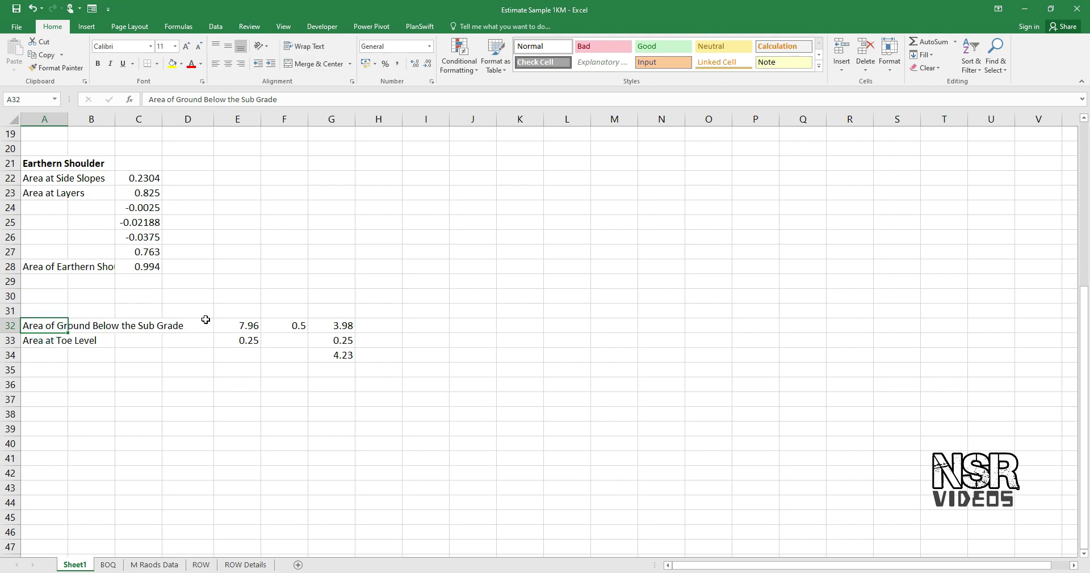
click(336, 324)
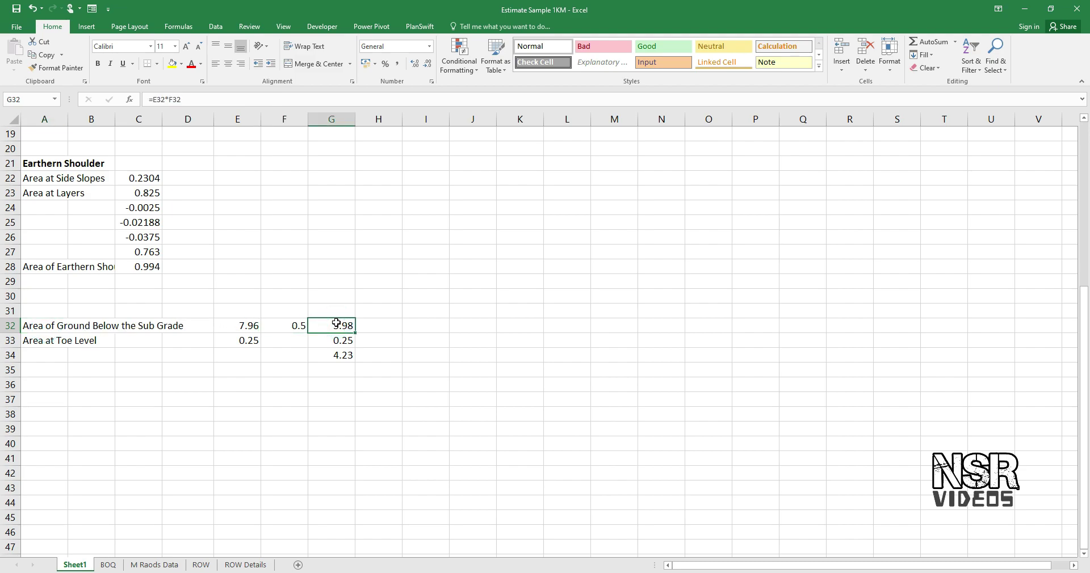
click(35, 343)
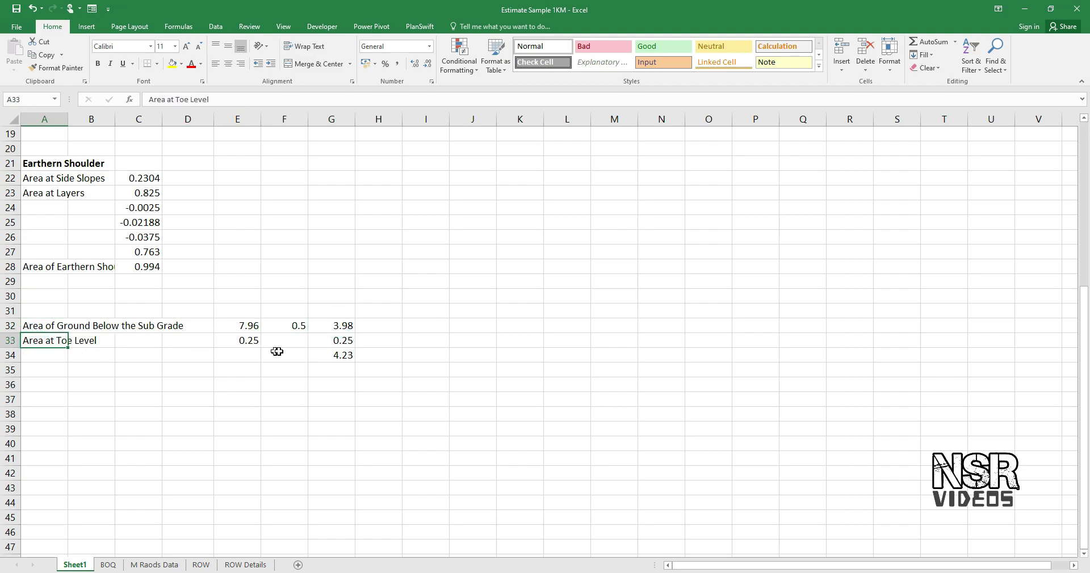
click(335, 343)
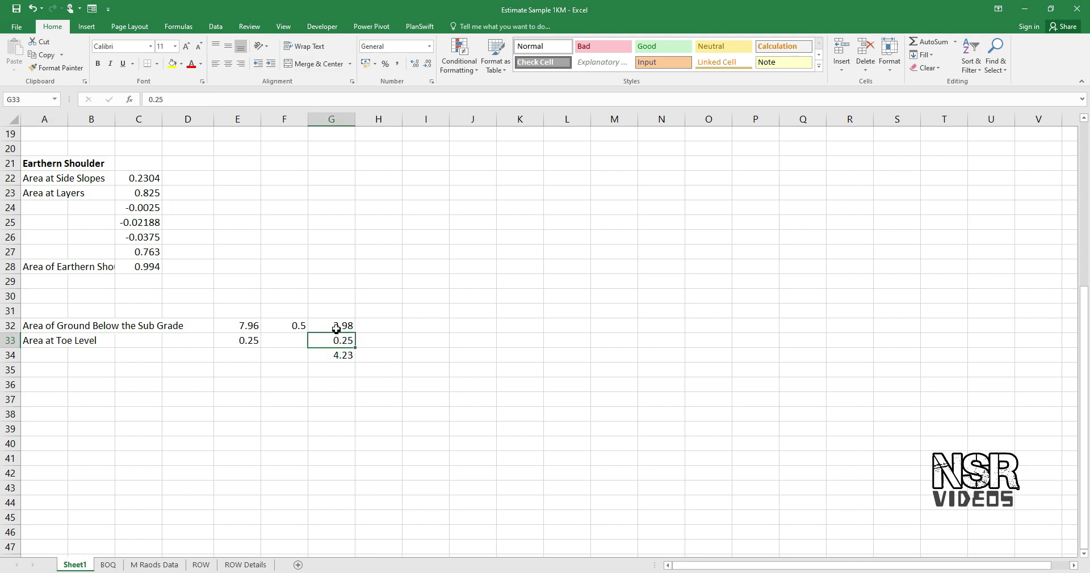
Step: Enter the total area 4.23 from Sheet1 as the breadth of item 2.4 LHS in E17 of the BOQ sheet
drag(336, 324, 336, 341)
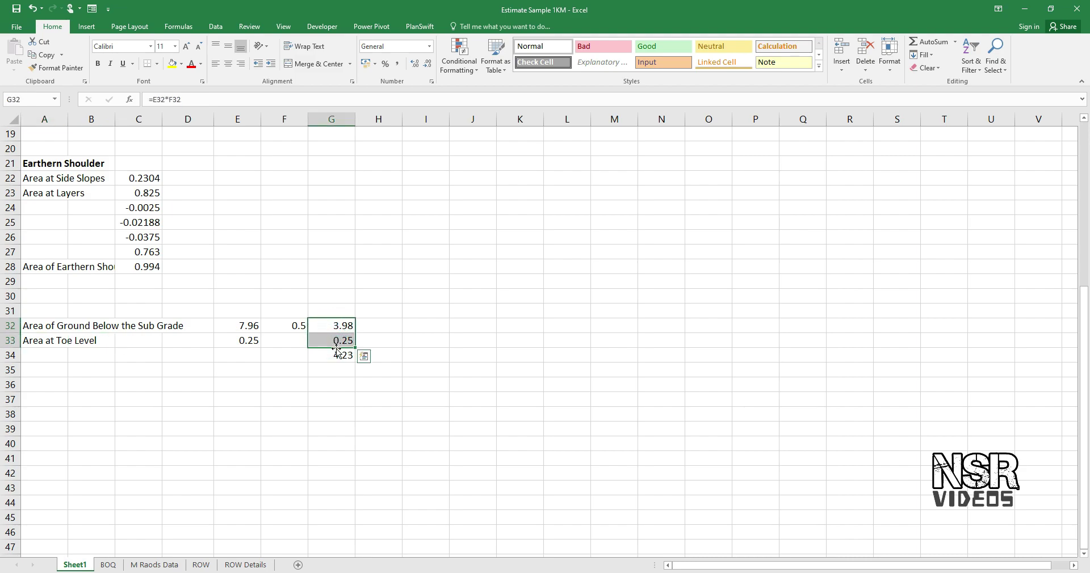
click(337, 355)
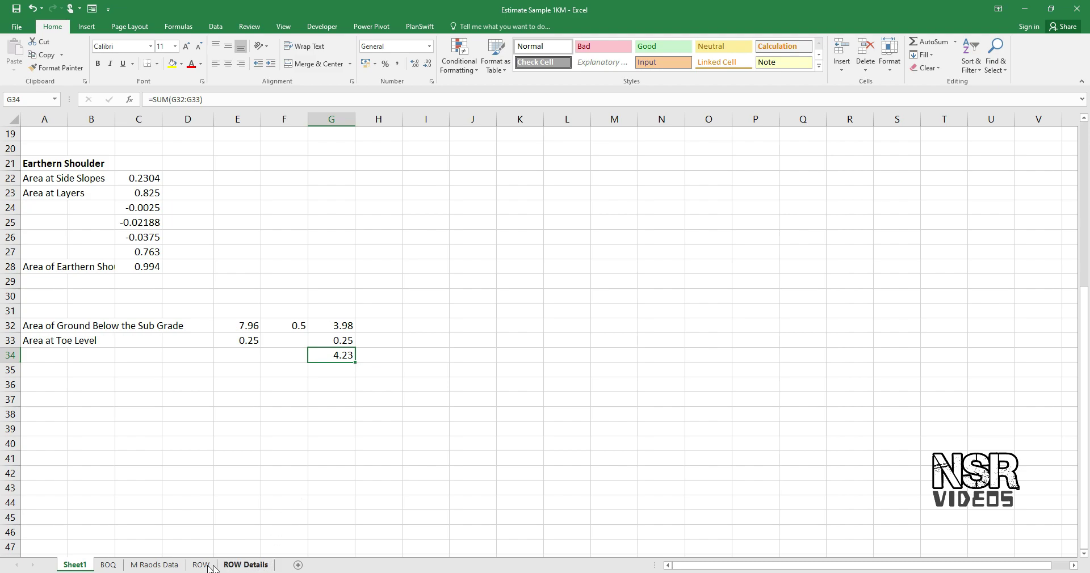
click(107, 565)
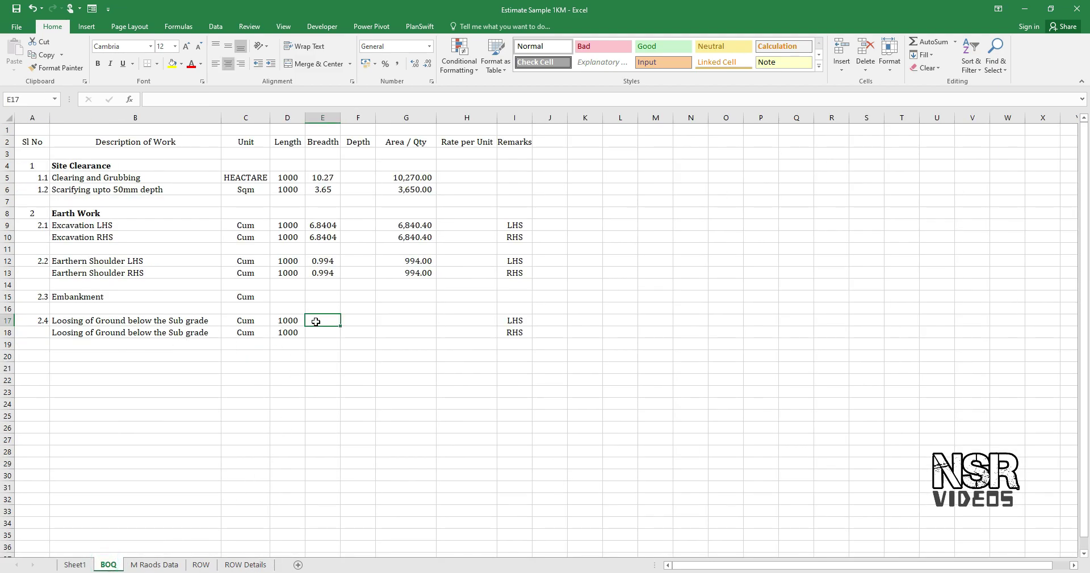
text(4)
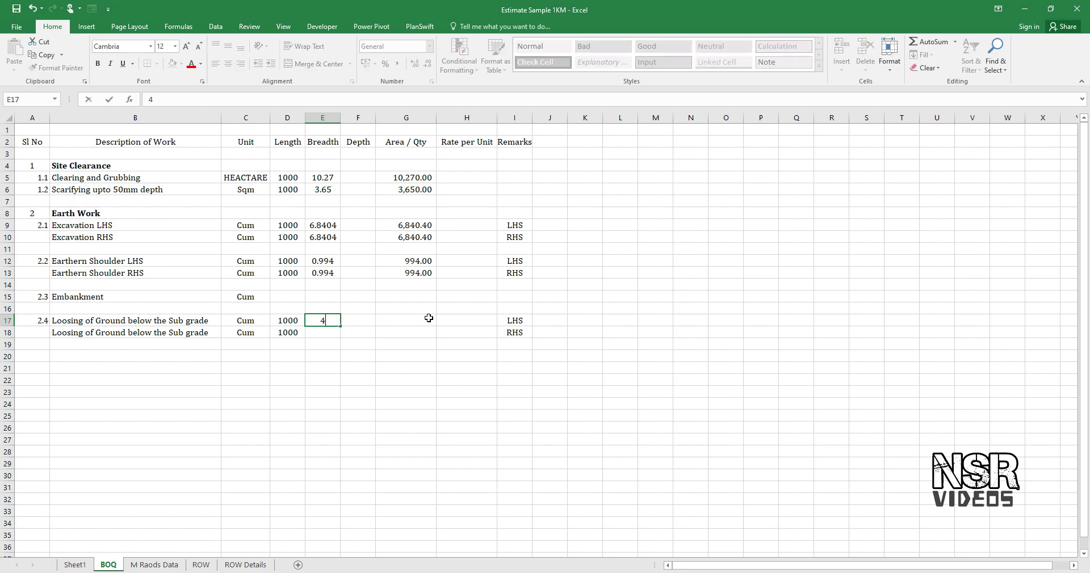
text(.23)
Step: Copy the quantity formula from G13 into G17:G18 for the two Loosing of Ground rows
click(411, 275)
key(ctrl+c)
drag(408, 321, 408, 330)
key(ctrl+v)
click(386, 357)
click(326, 331)
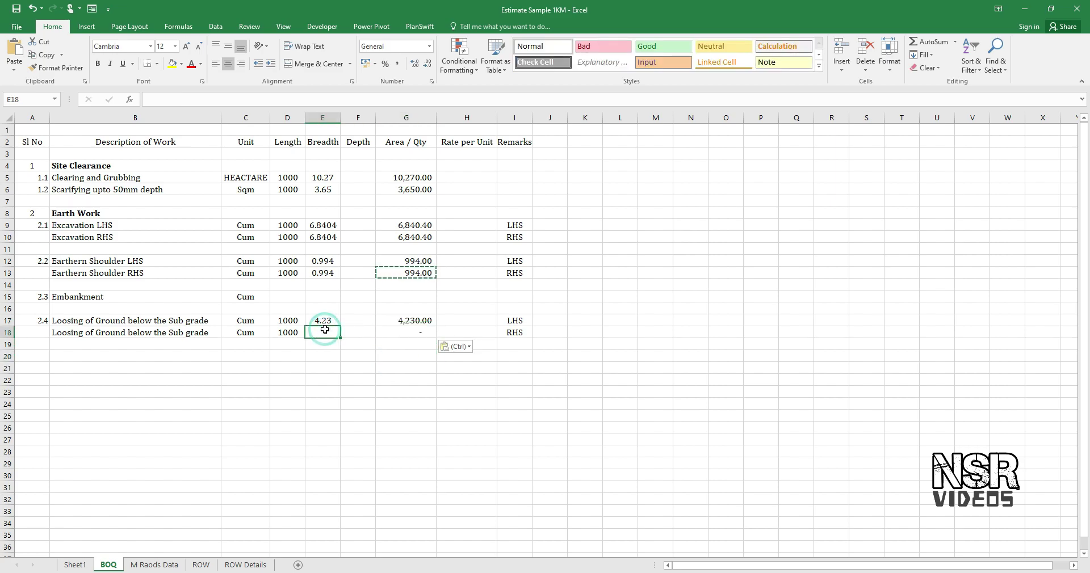
Step: Fill the 4.23 breadth down into E18 for the RHS row and check the quantity formulas
click(336, 320)
click(412, 319)
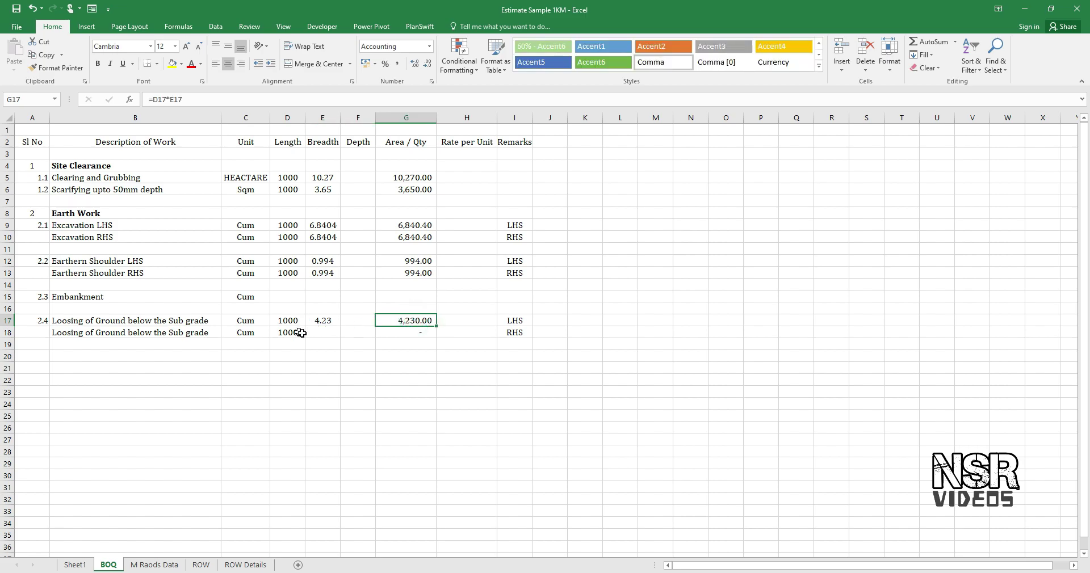
click(322, 336)
key(ctrl+d)
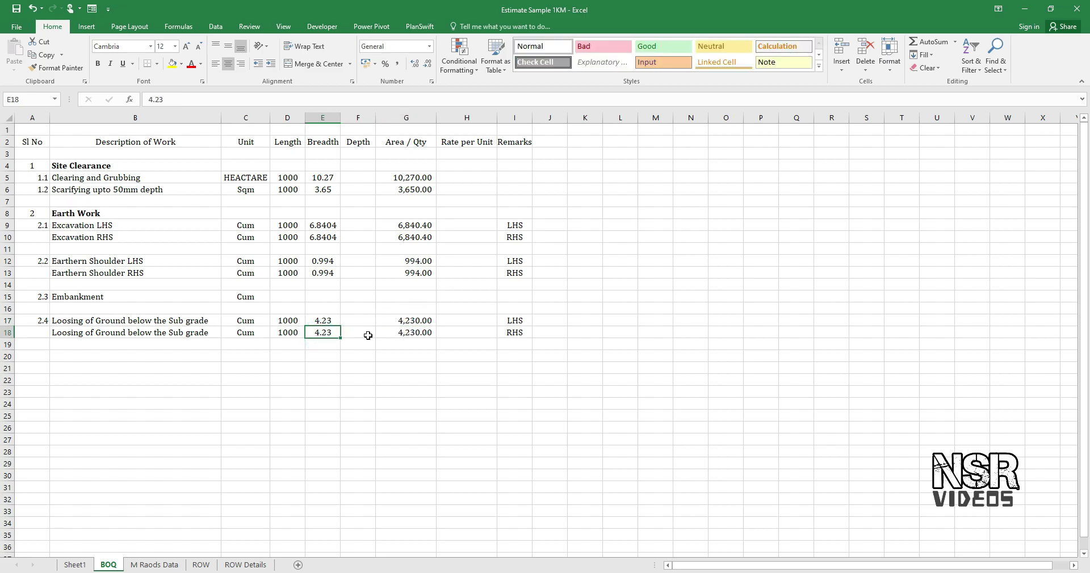
click(408, 333)
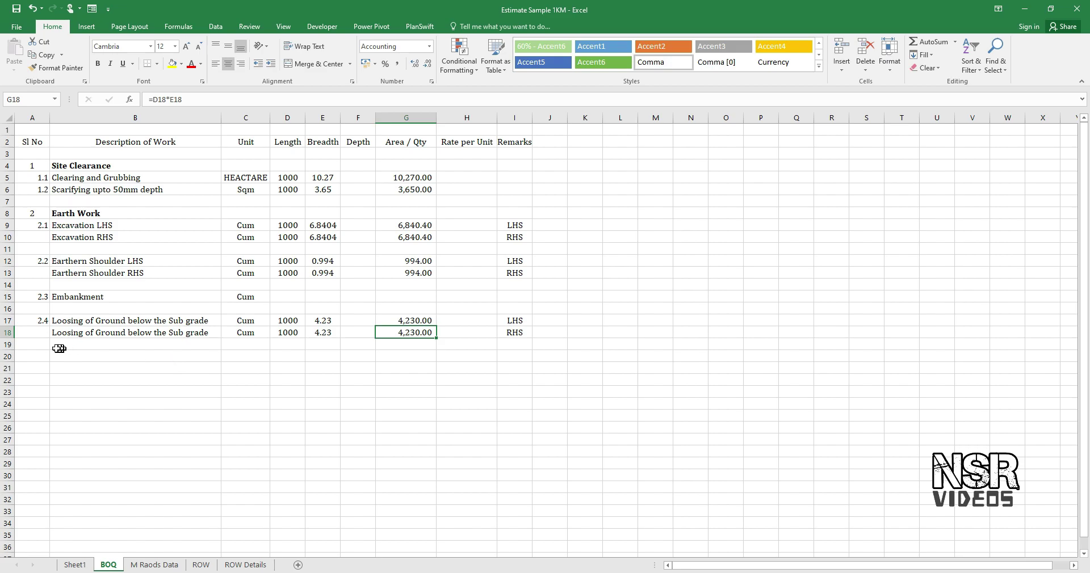
Step: Switch to the PowerPoint estimate presentation and look up the fifth item on the Earth Work slide
click(40, 356)
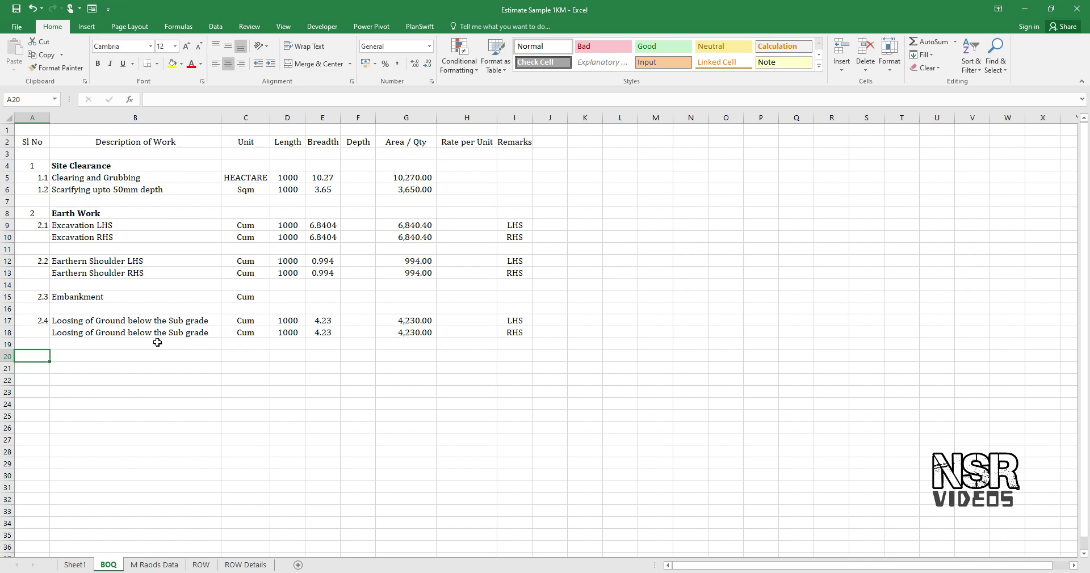
key(alt+Tab)
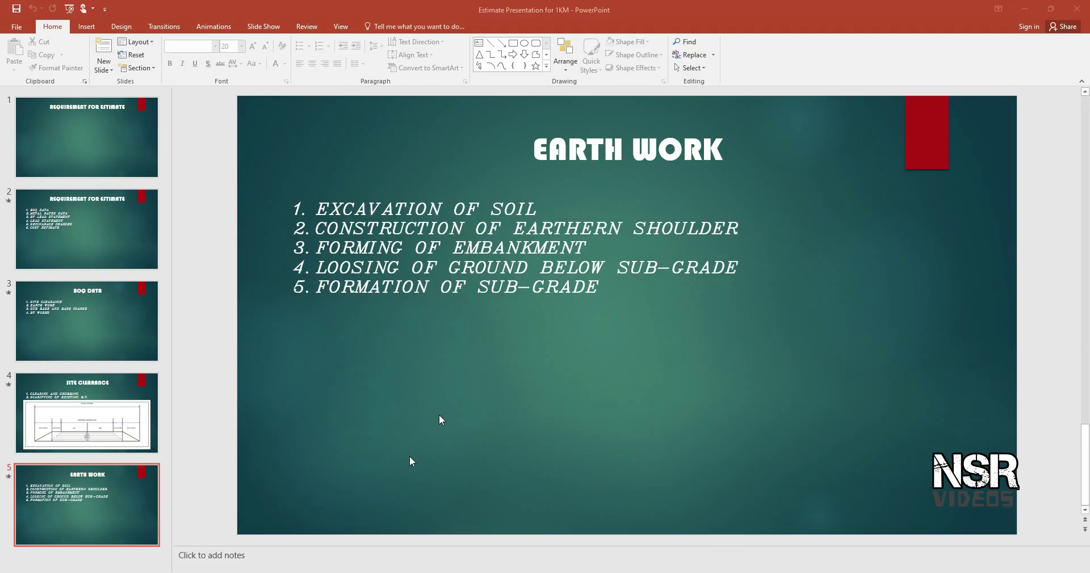
drag(320, 291, 607, 291)
click(467, 348)
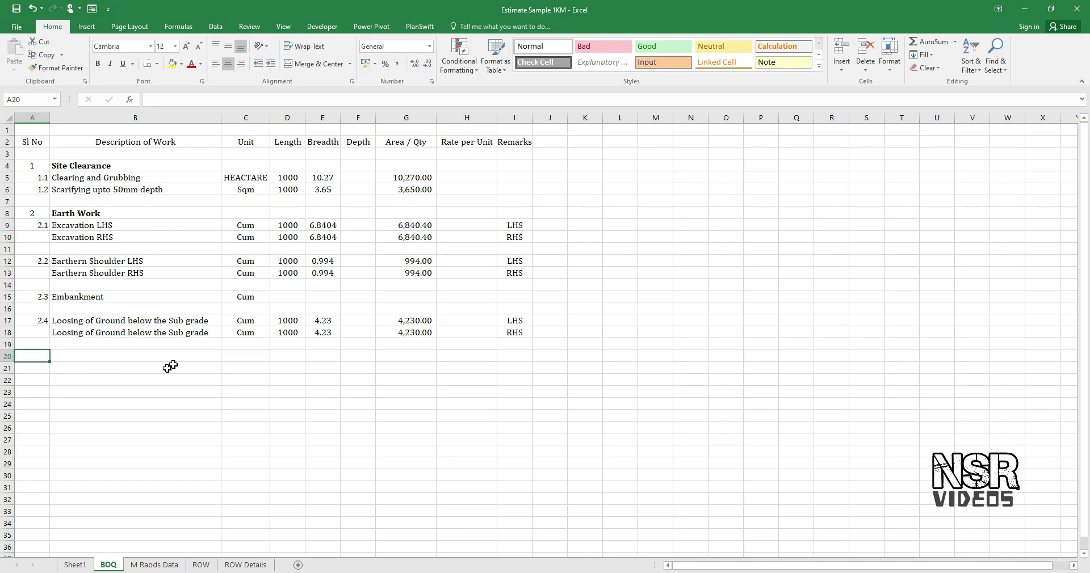
Step: Back in the Excel BOQ sheet, add item 2.5 in row 20 with the description "Formation of Sub Grade" in both B20 and B21
text(2.5)
key(Tab)
text(Formation of Sub Grade)
key(Tab)
click(163, 368)
text(Formation of Sub Grade)
Step: Set the unit to Cum and the length to 1000 for both Formation of Sub Grade rows
click(238, 359)
text(Cum)
key(Return)
text(Cum)
key(Tab)
key(Up)
text(1000)
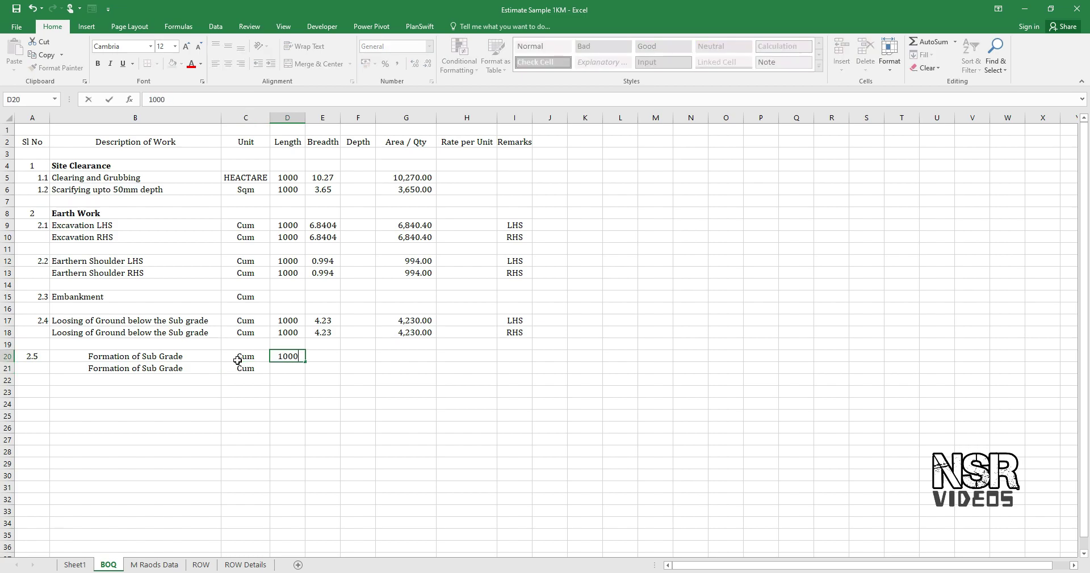
key(Return)
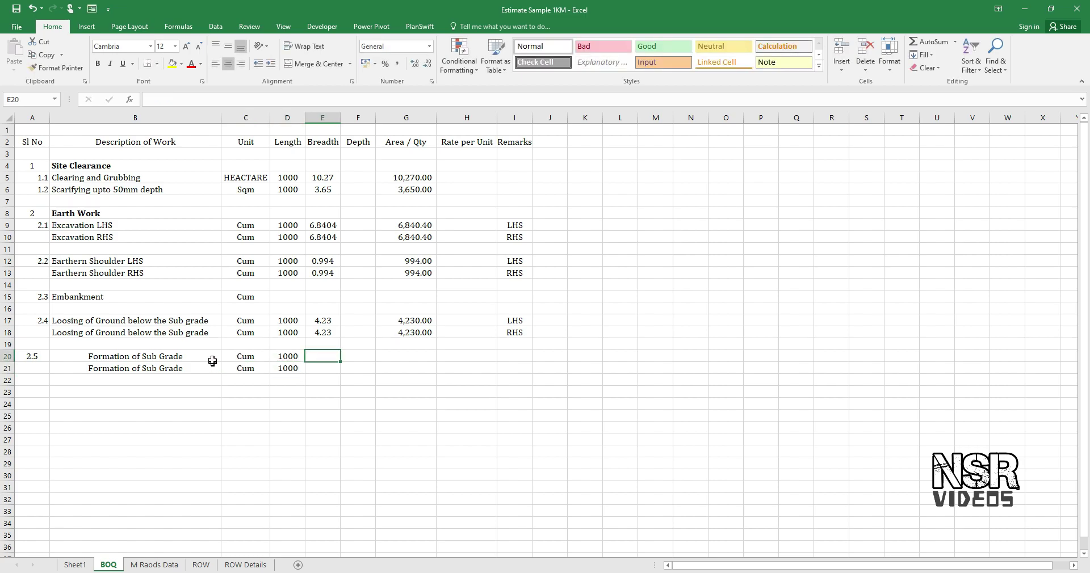
Step: Examine the subgrade layer's shape and its width dimensions in the cross-section on the ROW Details sheet
click(74, 564)
click(245, 565)
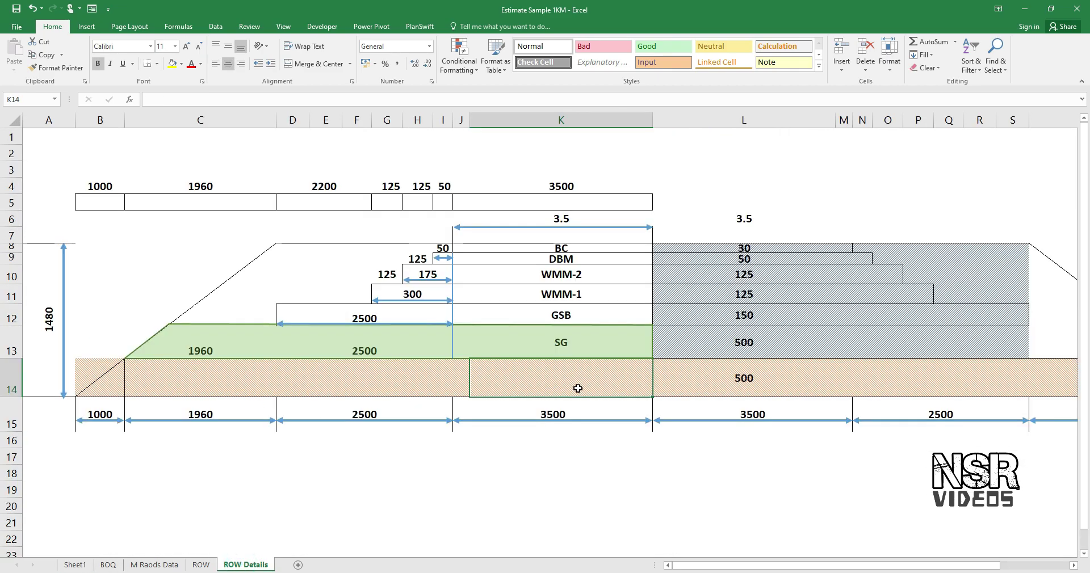
drag(579, 414, 231, 414)
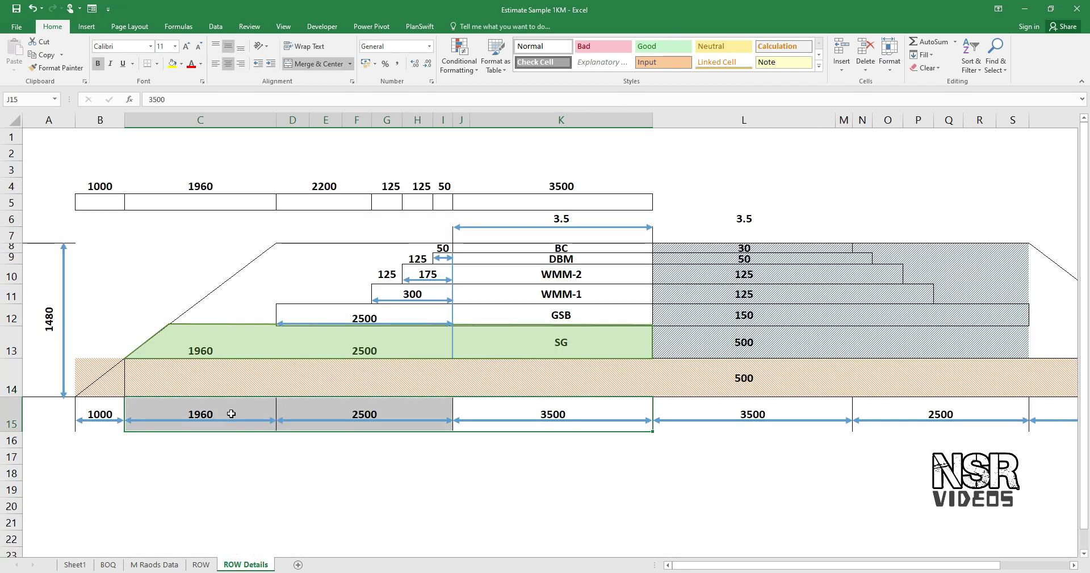
click(570, 411)
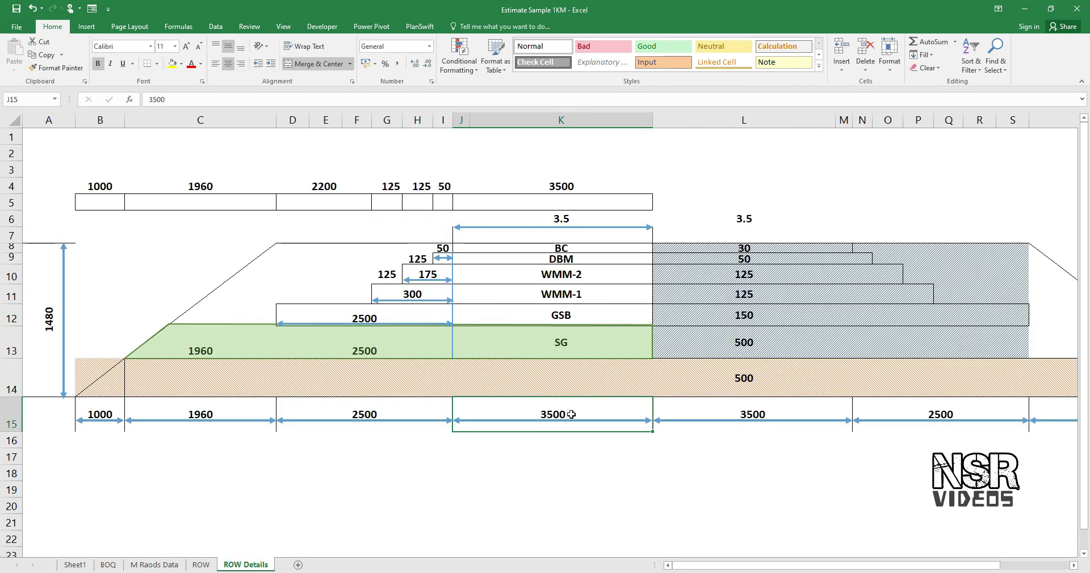
click(394, 404)
click(222, 412)
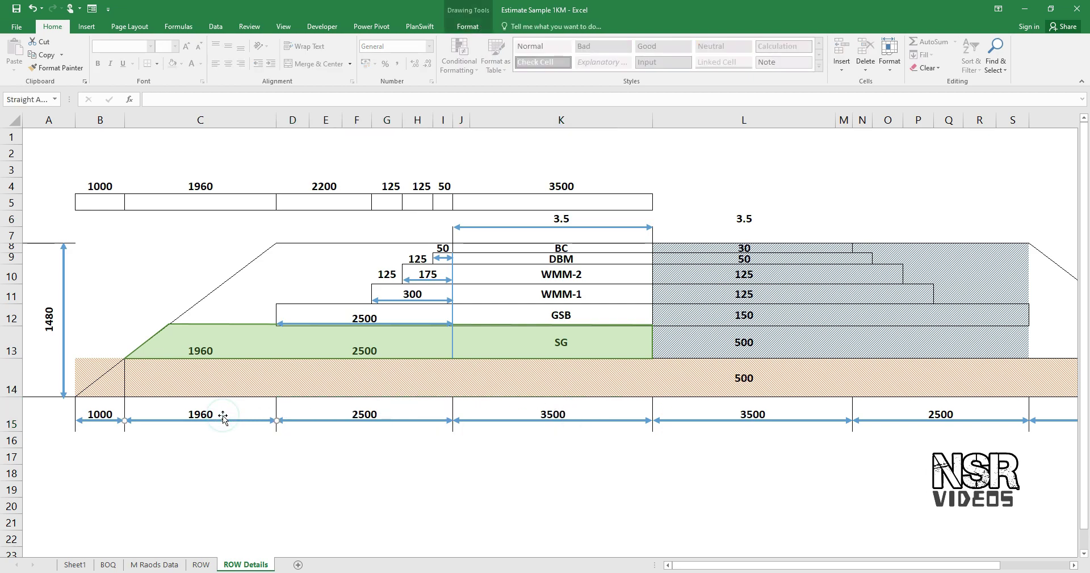
click(222, 412)
click(242, 342)
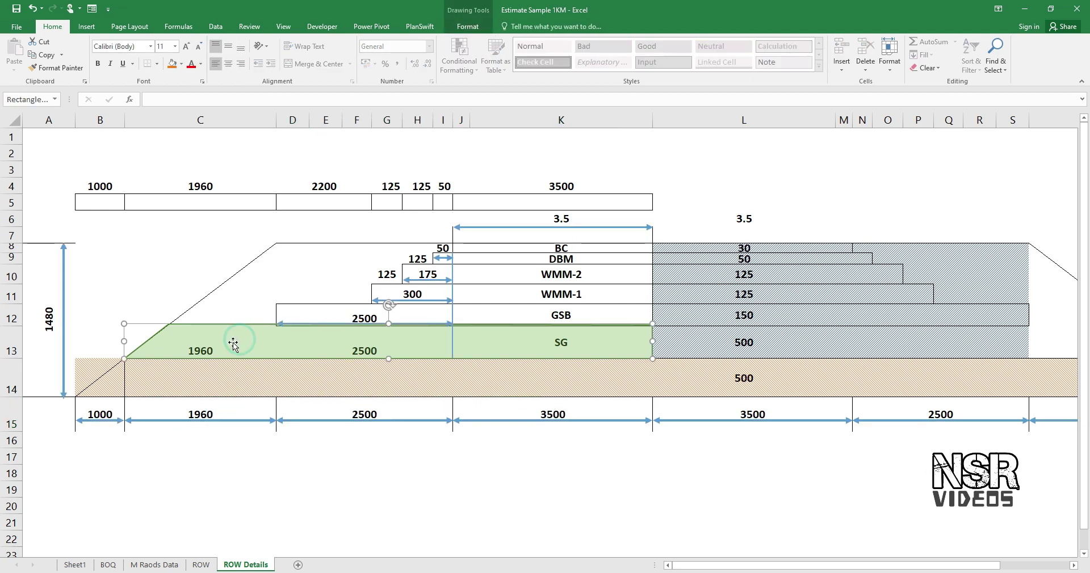
click(206, 304)
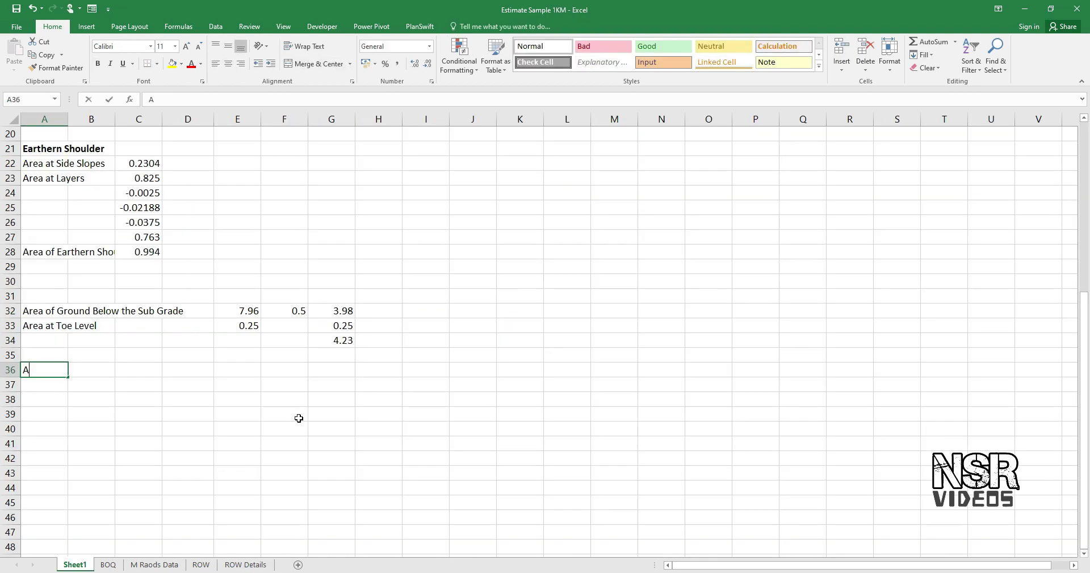
Step: In Sheet1, label A36 "Area of Sub Grade" and enter the width formula +3.5+2.5+0.96 in E36
text(Area)
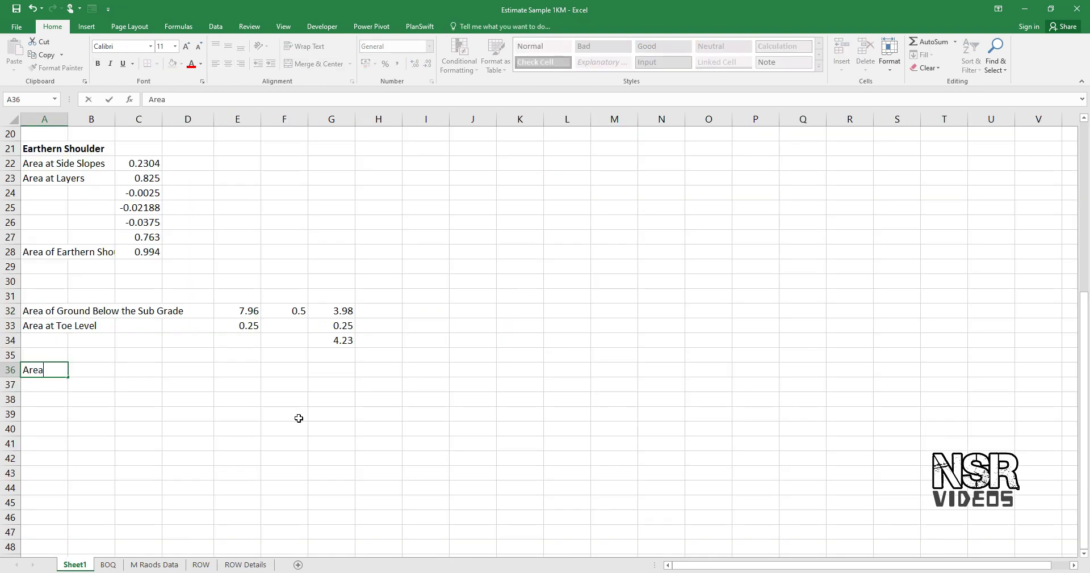
text( of Sub Grade)
key(Tab)
key(Tab)
key(Tab)
key(Tab)
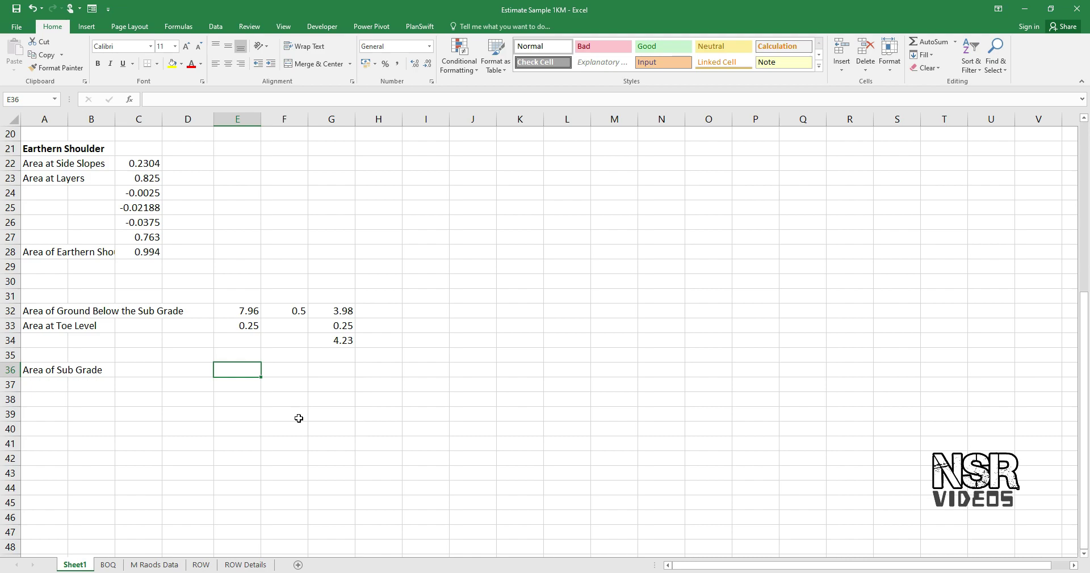
text(+3.5+2.5+0.96)
key(Return)
key(Up)
key(Right)
key(Right)
key(Right)
key(Right)
key(Right)
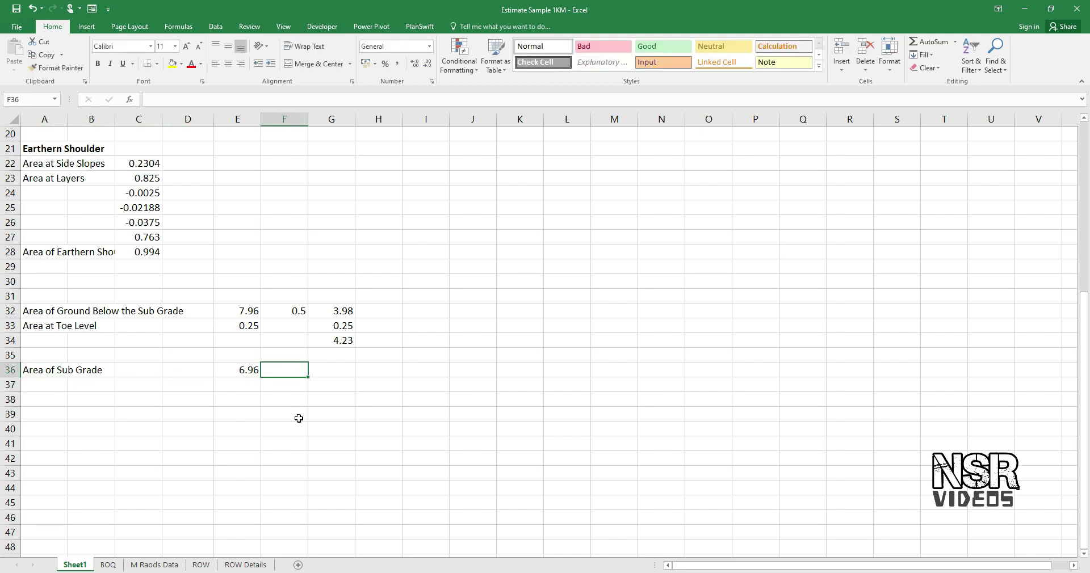
Step: Enter the depth 0.5 in F36 and calculate the subgrade area in G36 with =E36*F36
text(0.5)
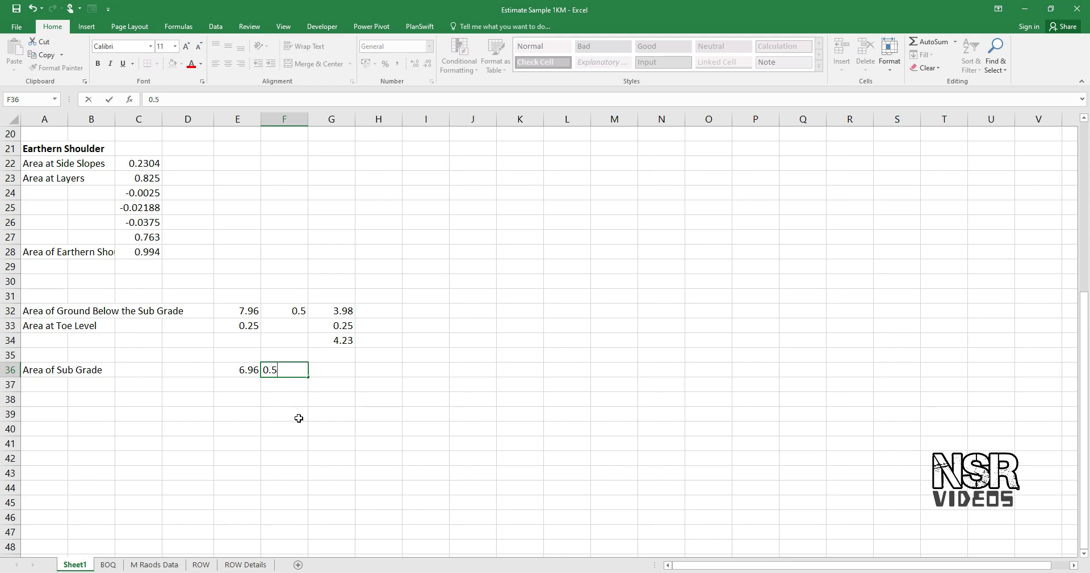
key(Tab)
text(=E36*F36)
scroll(299, 418, down, 1)
key(Left)
key(Left)
key(Left)
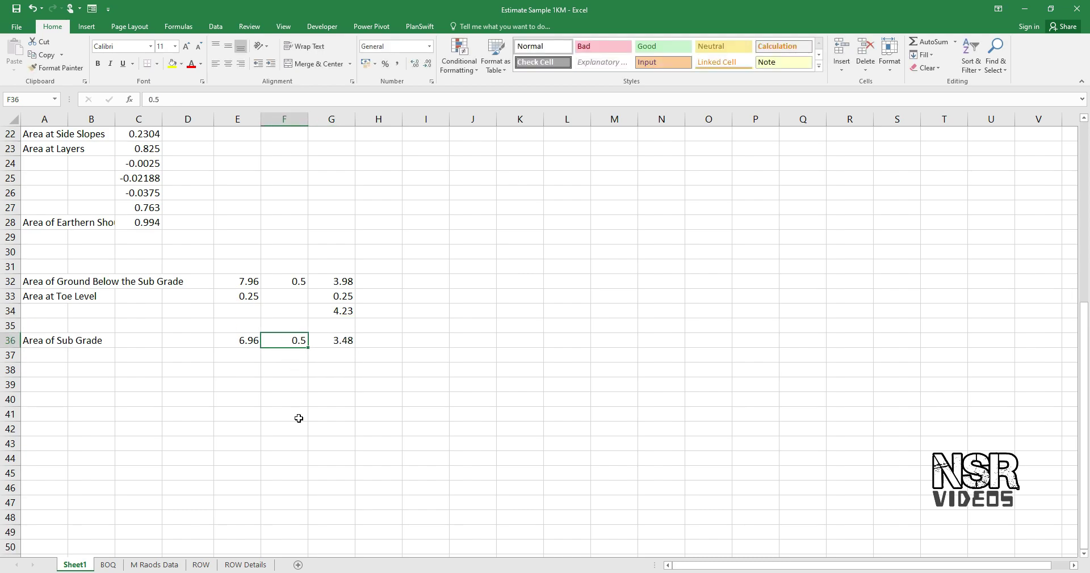
Step: Label A37 "Area at Side Slope" and calculate its triangular area in E37 with +0.5*1.0*0.5
key(Down)
key(Home)
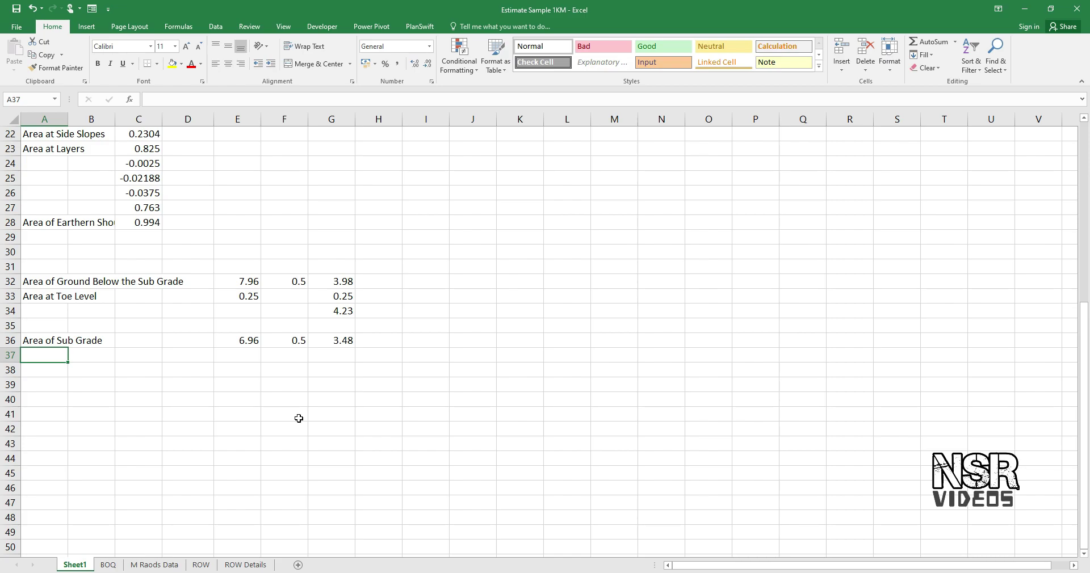
text(Area of Sub Grade)
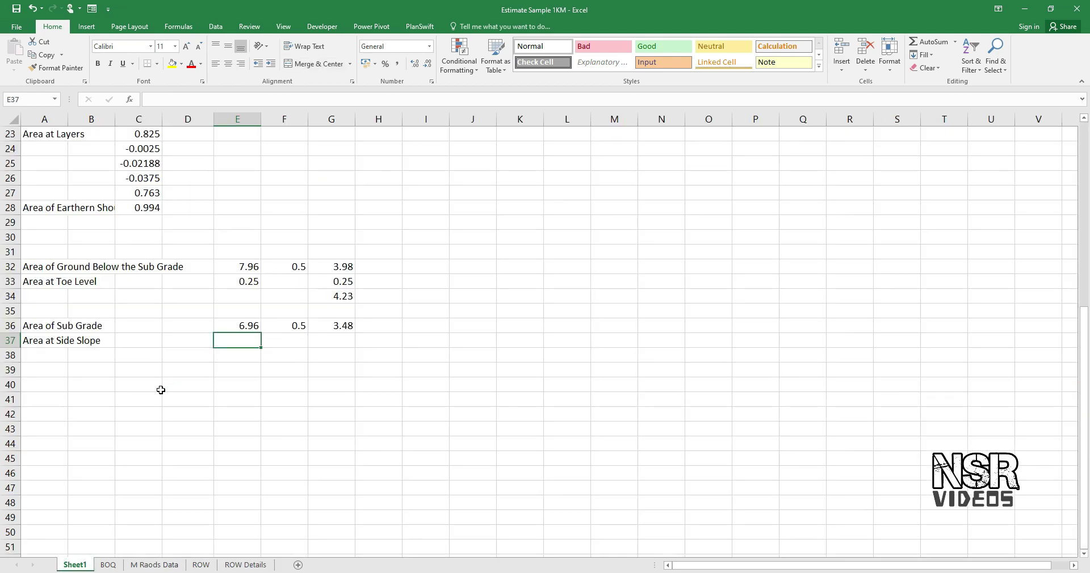
text(+0.5*1.0)
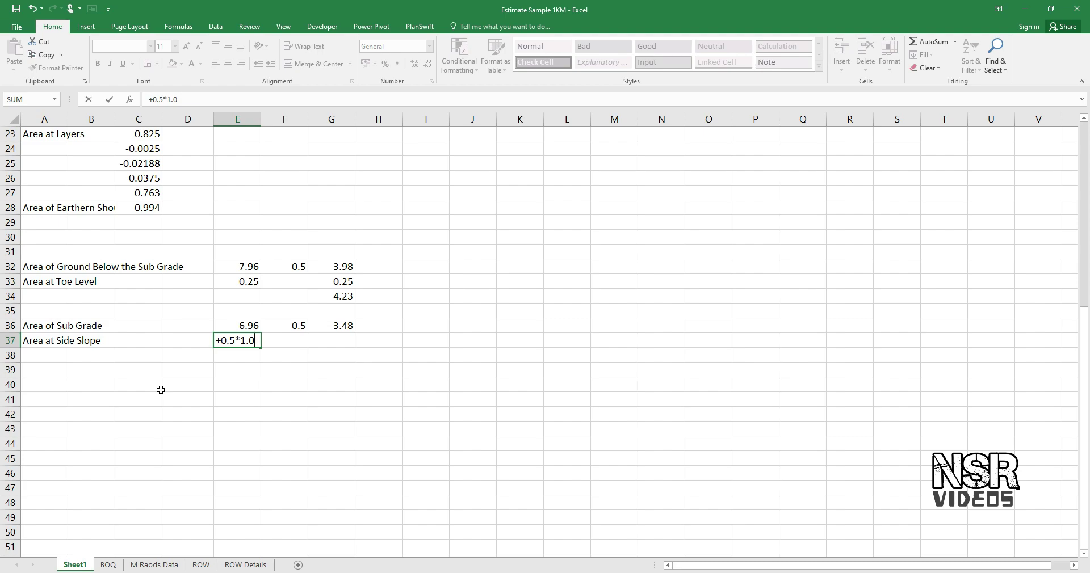
text(*0.5)
key(Return)
Step: Bring the side slope area from E37 into G37 and total G36:G37 in G38
key(Up)
key(Right)
key(Right)
text(+E37)
key(Return)
key(alt+equal)
key(Return)
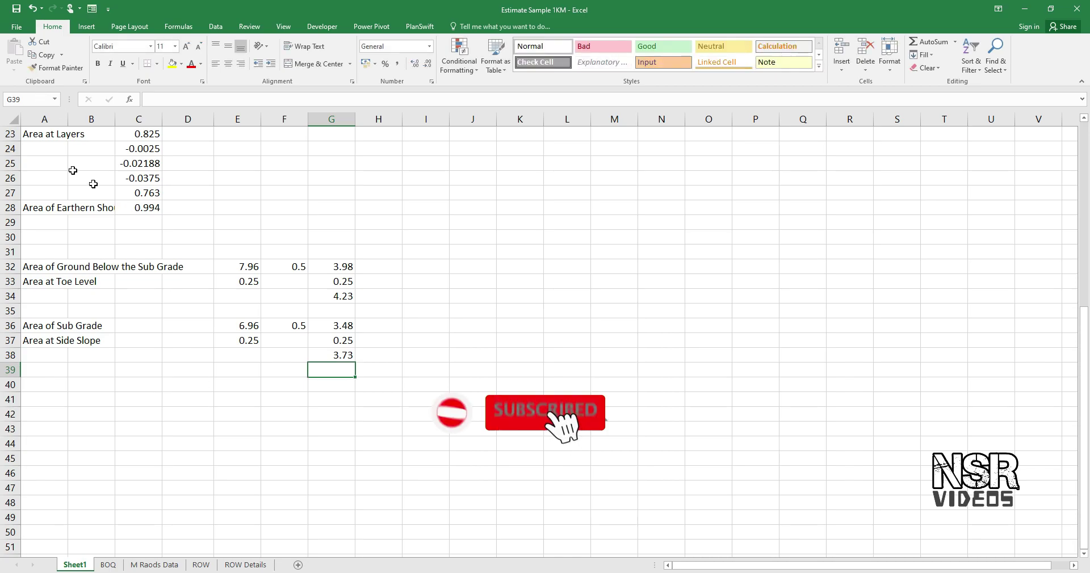
Step: Enter the total subgrade area 3.73 from Sheet1 as the breadth in E20 and E21 of the BOQ sheet
click(316, 352)
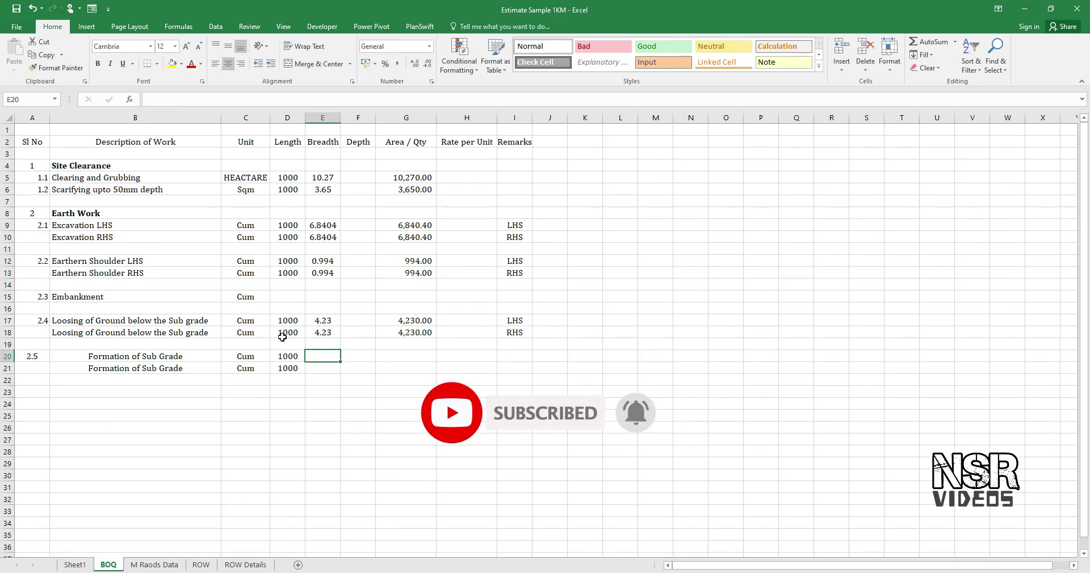
key(Return)
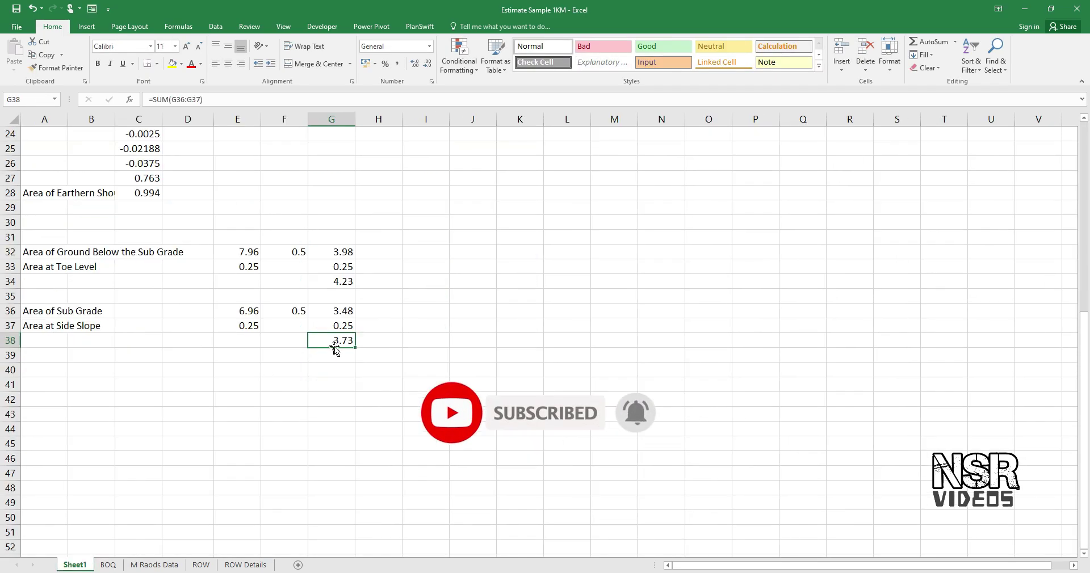
click(241, 565)
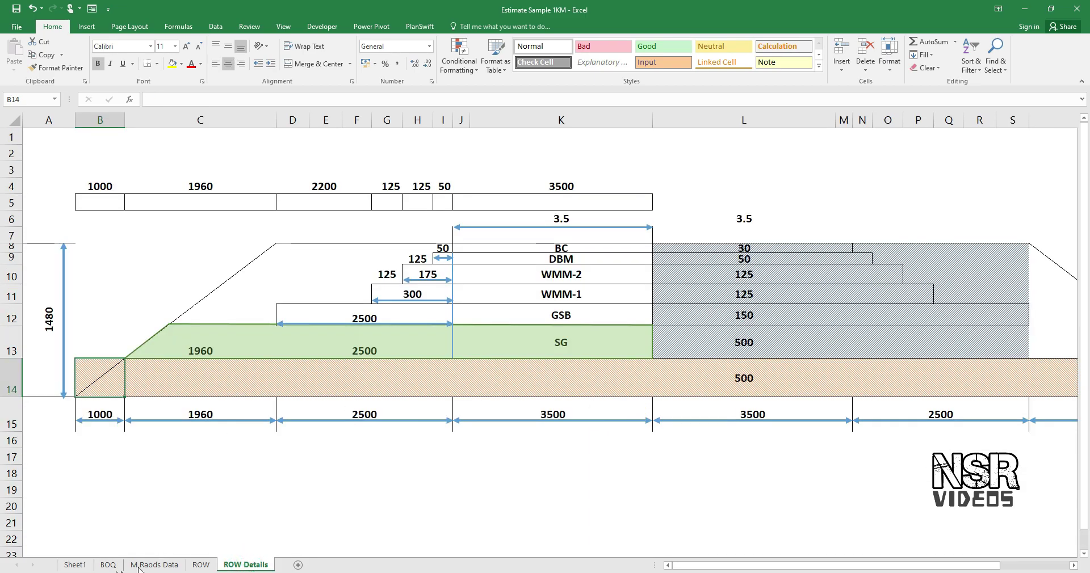
click(107, 565)
text(3.73)
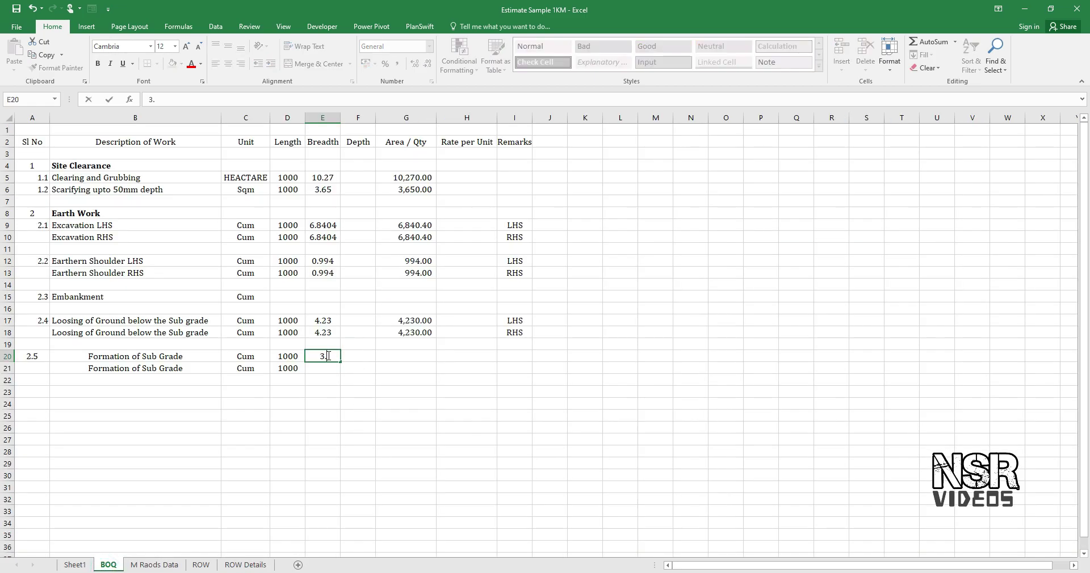
key(Return)
text(3.73)
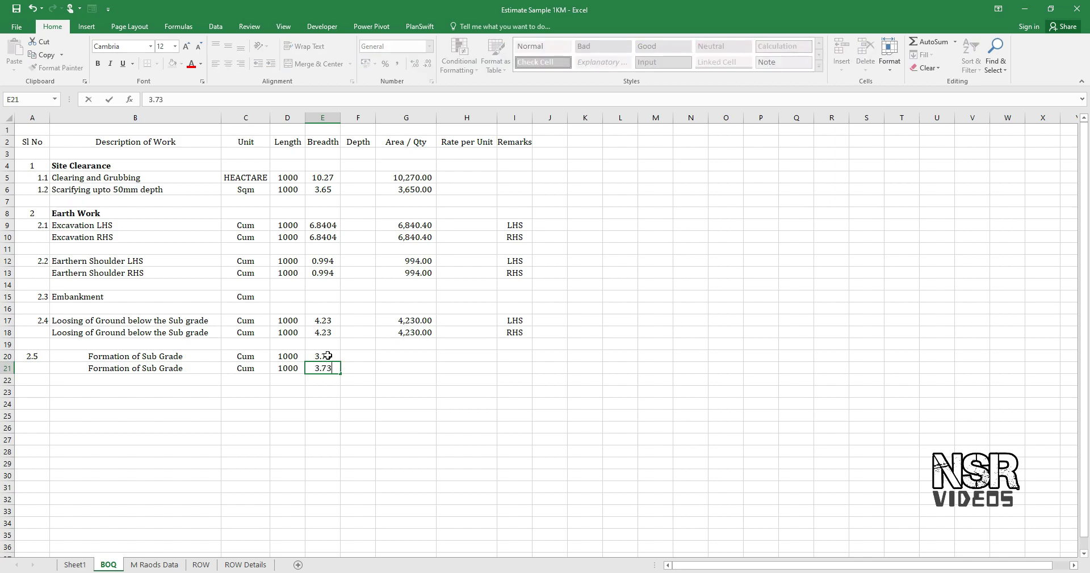
Step: Calculate the quantities of both Formation of Sub Grade rows in G20:G21 as length times breadth, using =D20*E20 in the first row
key(Right)
key(Up)
key(Right)
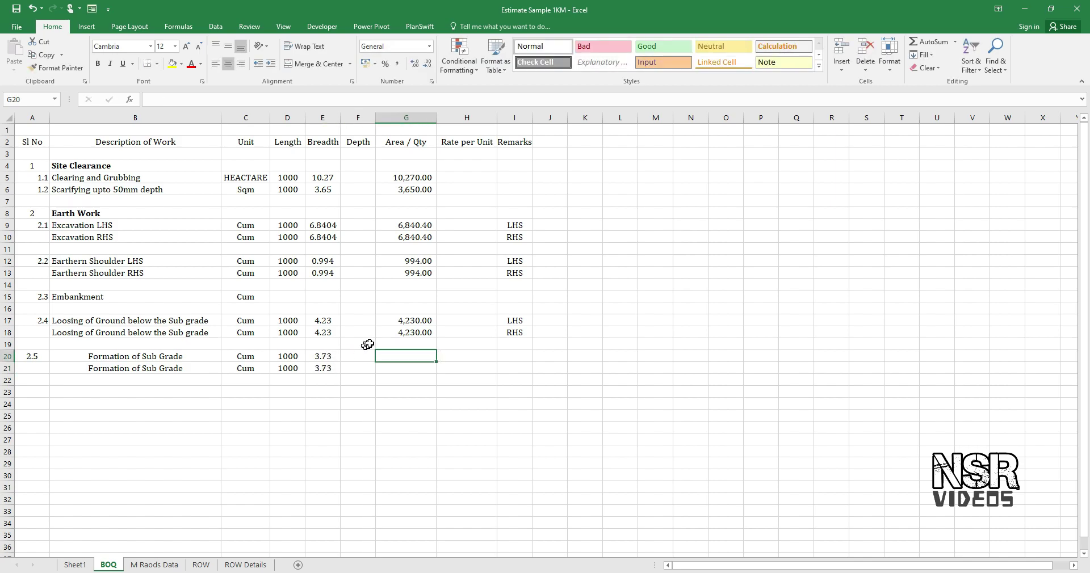
text(3,730.00 3,730.00)
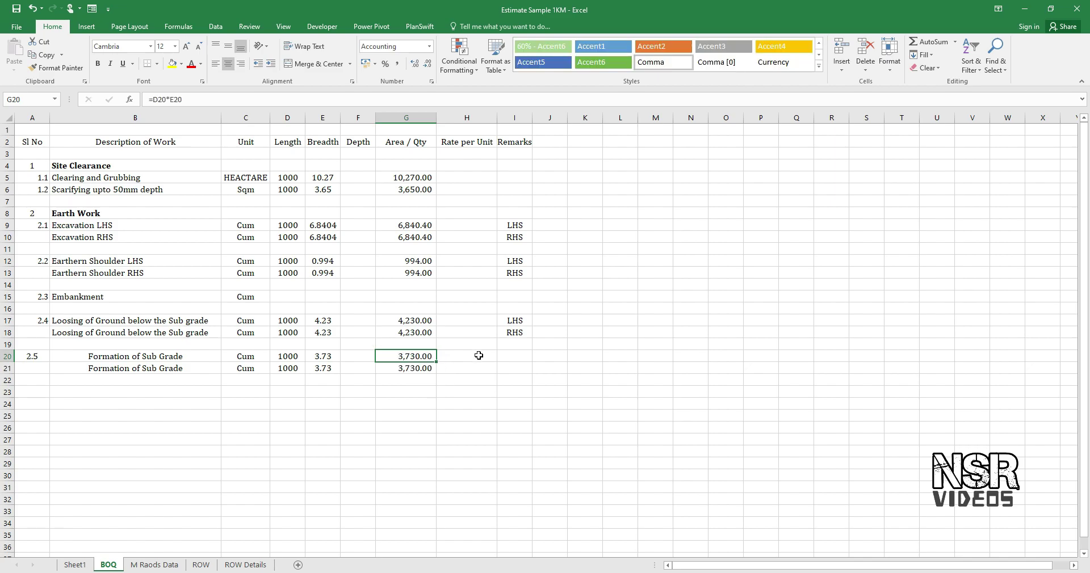
Step: Enter the remarks LHS in I20 and RHS in I21 for the Formation of Sub Grade rows
click(500, 355)
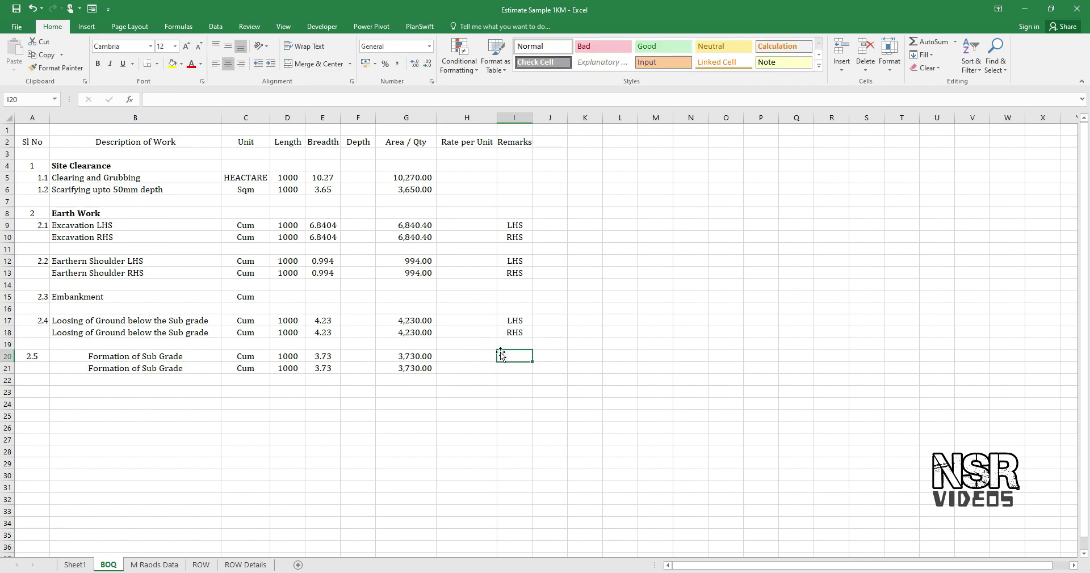
text(LHS)
key(Return)
text(RHS)
key(Return)
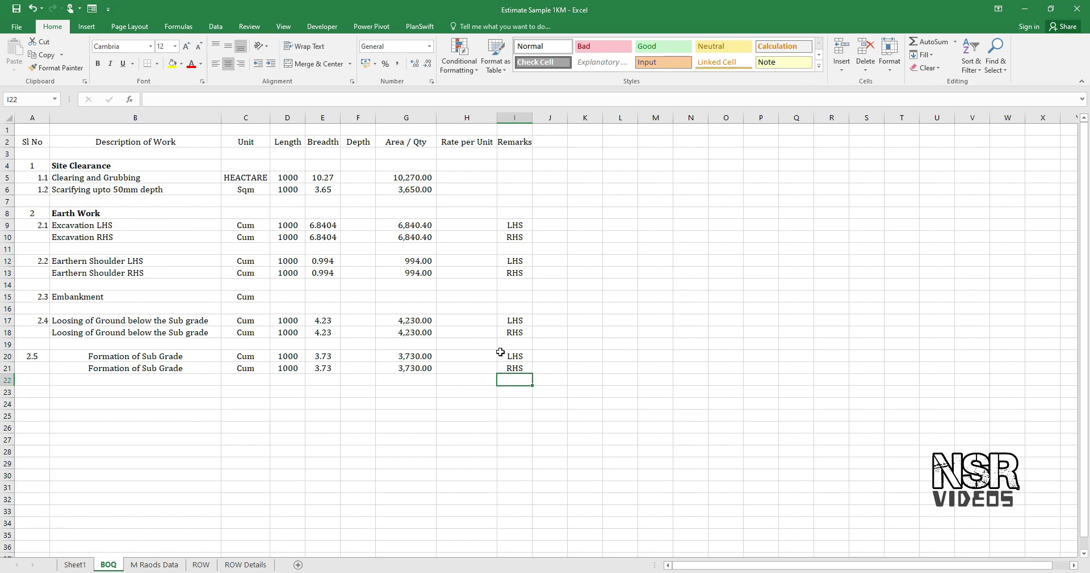
click(166, 398)
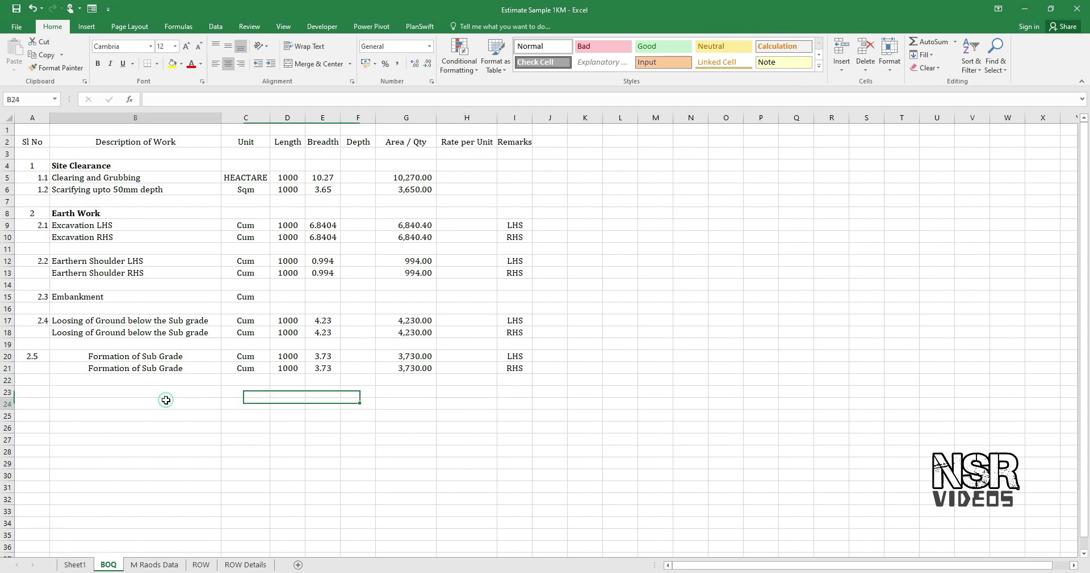
click(35, 393)
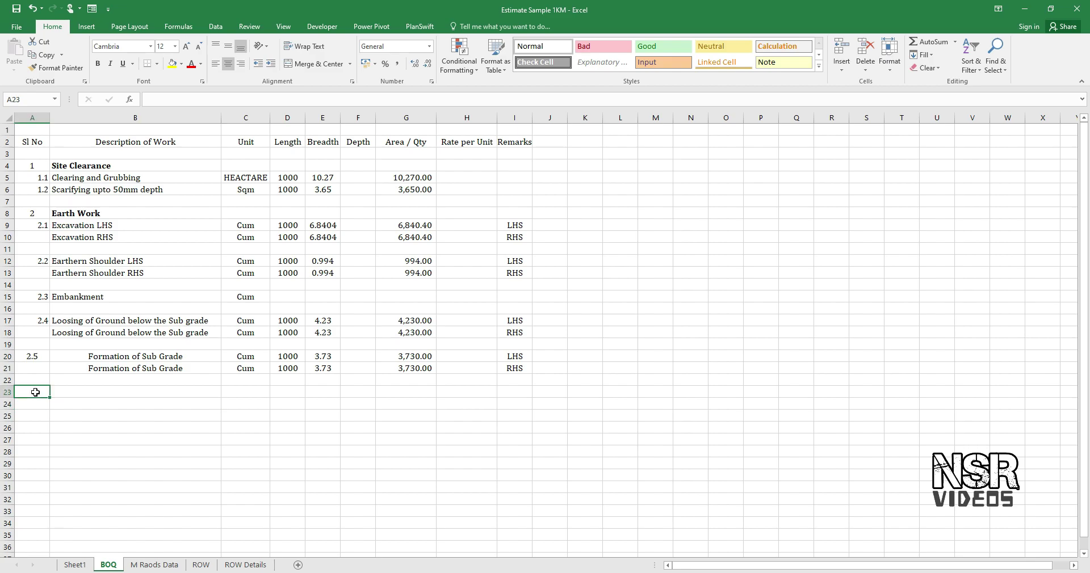